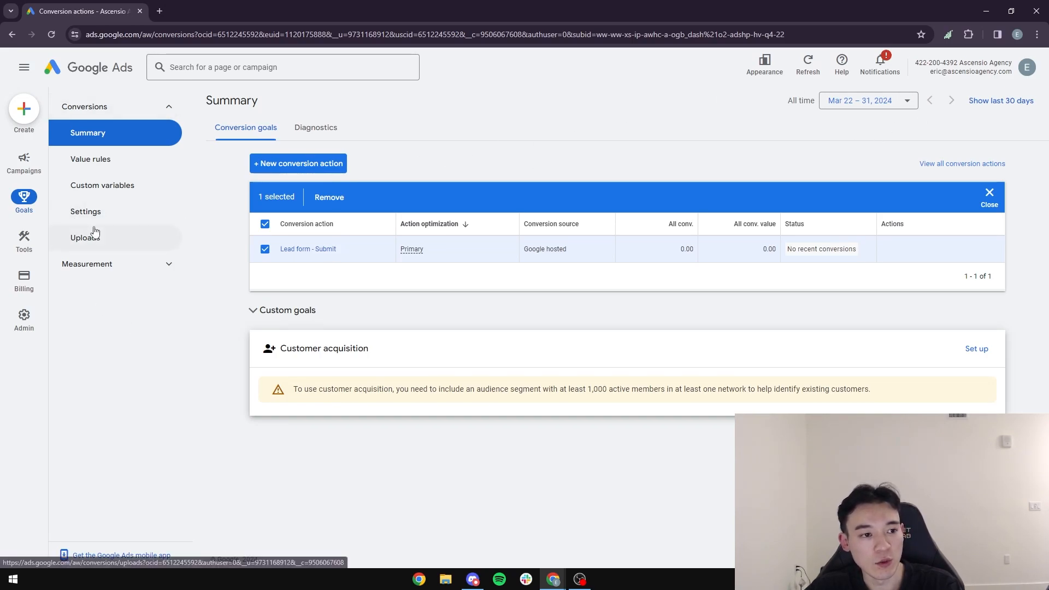
Step: Start creating a new conversion action that tracks actions on a website
click(22, 112)
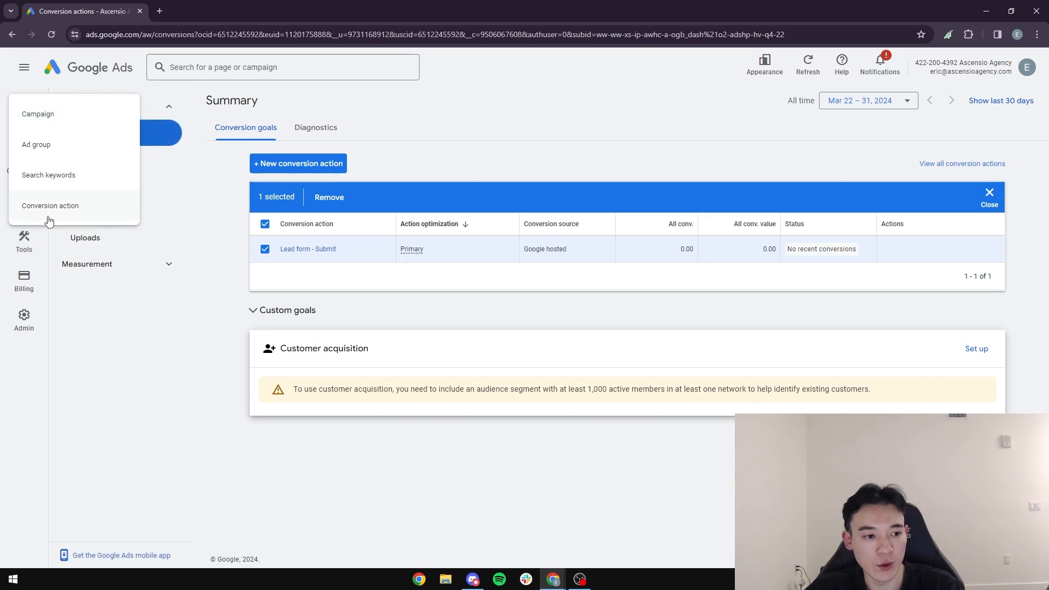
click(52, 213)
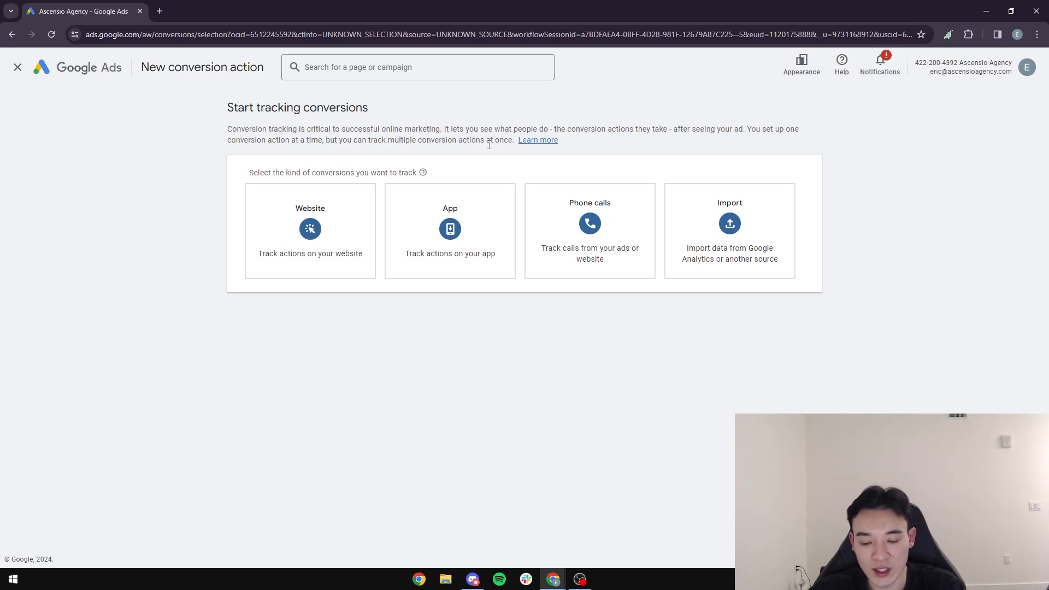
mouse_move(299, 232)
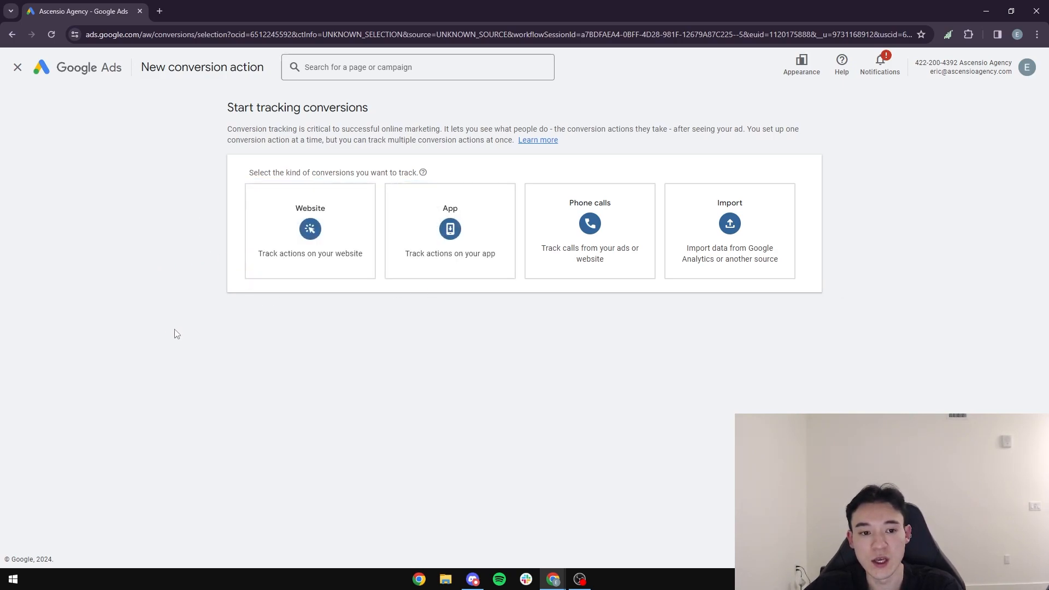
click(302, 239)
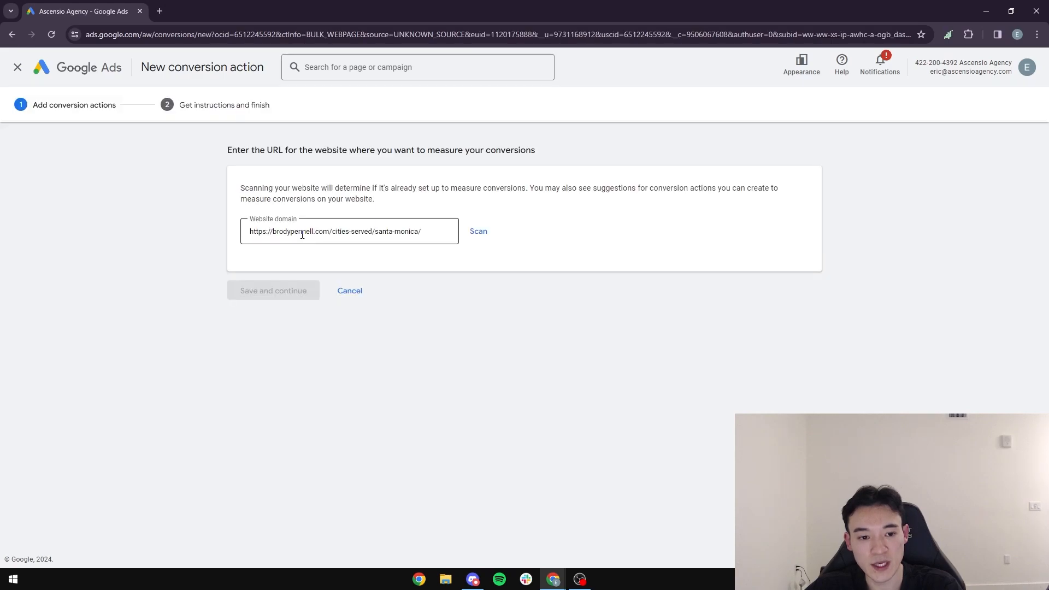
click(166, 15)
text(hvac)
key(Return)
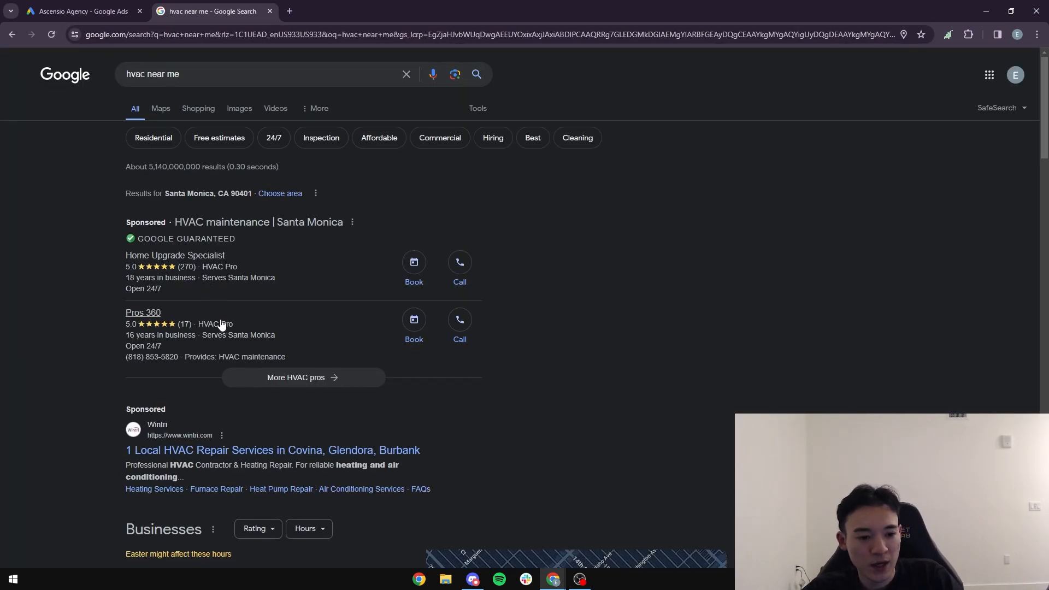
click(304, 452)
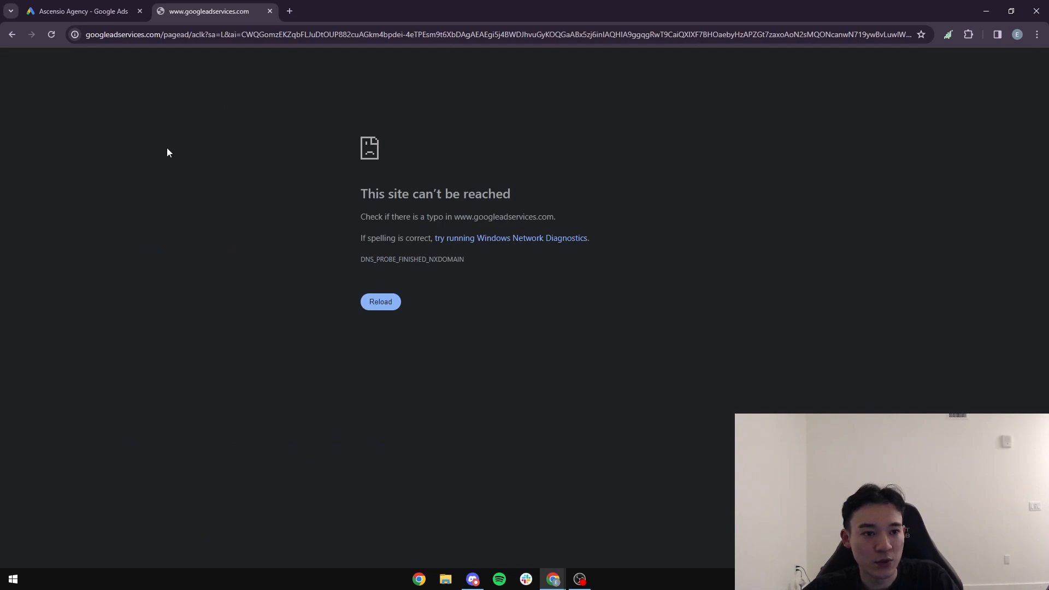
click(19, 34)
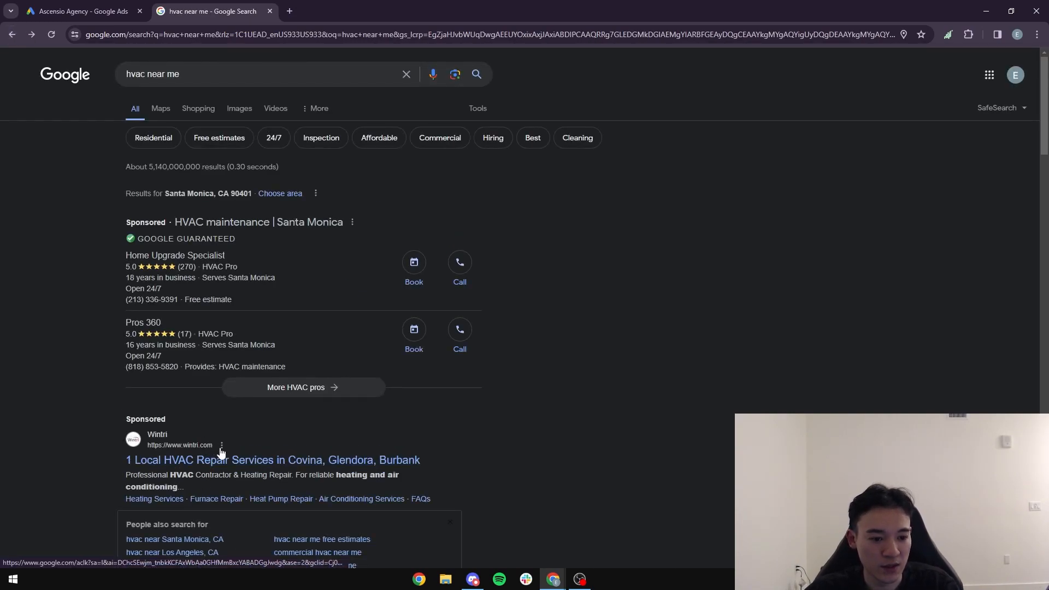
click(186, 448)
click(270, 11)
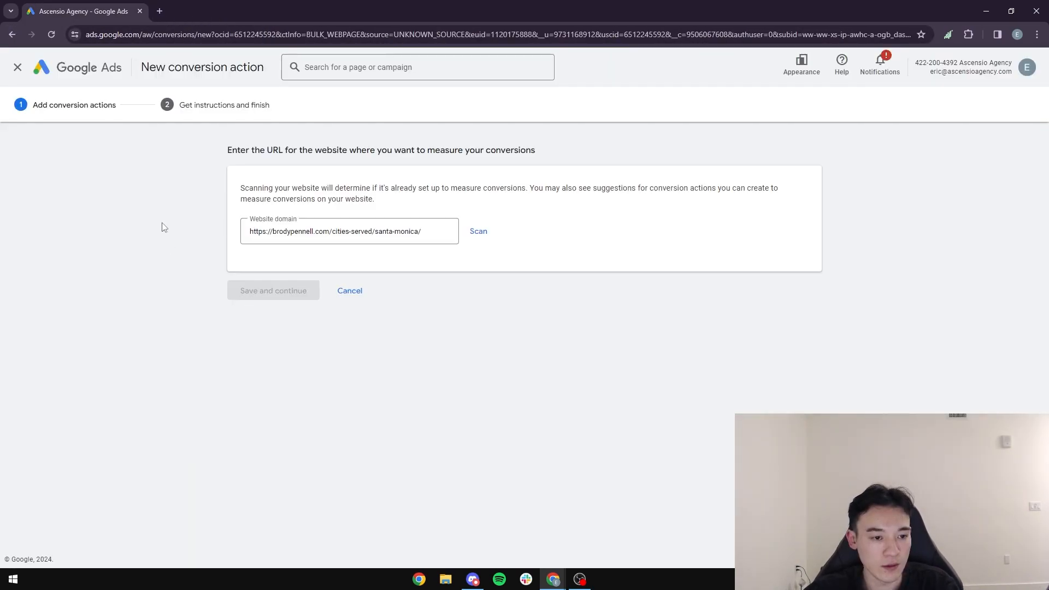
Step: Search Google for "hvac near me" in a new browser tab and open the Lions HVAC Santa Monica AC Repair page
click(162, 8)
text(hvac)
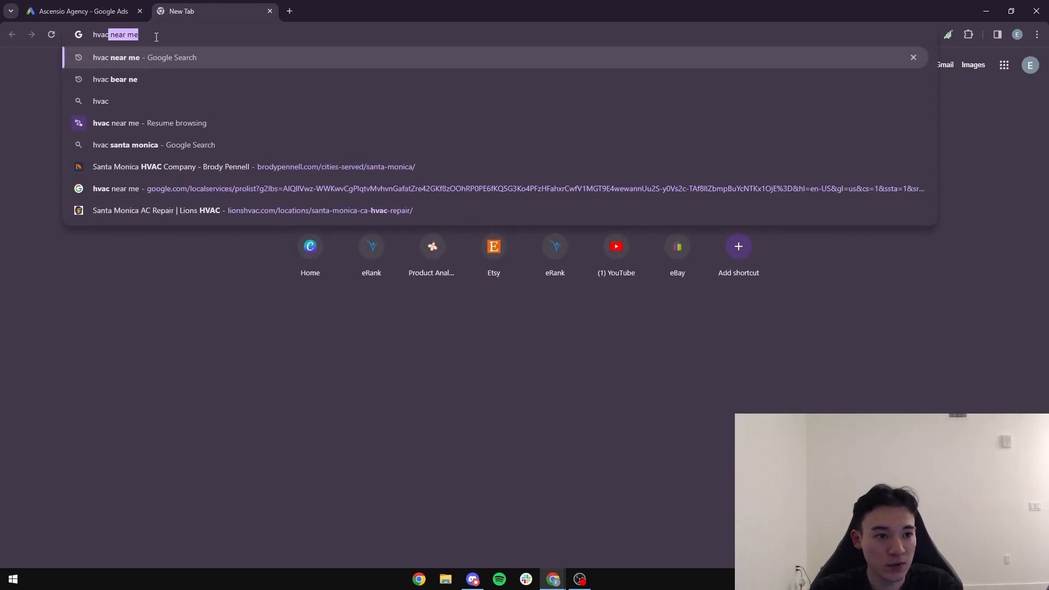
key(Return)
scroll(117, 546, down, 20)
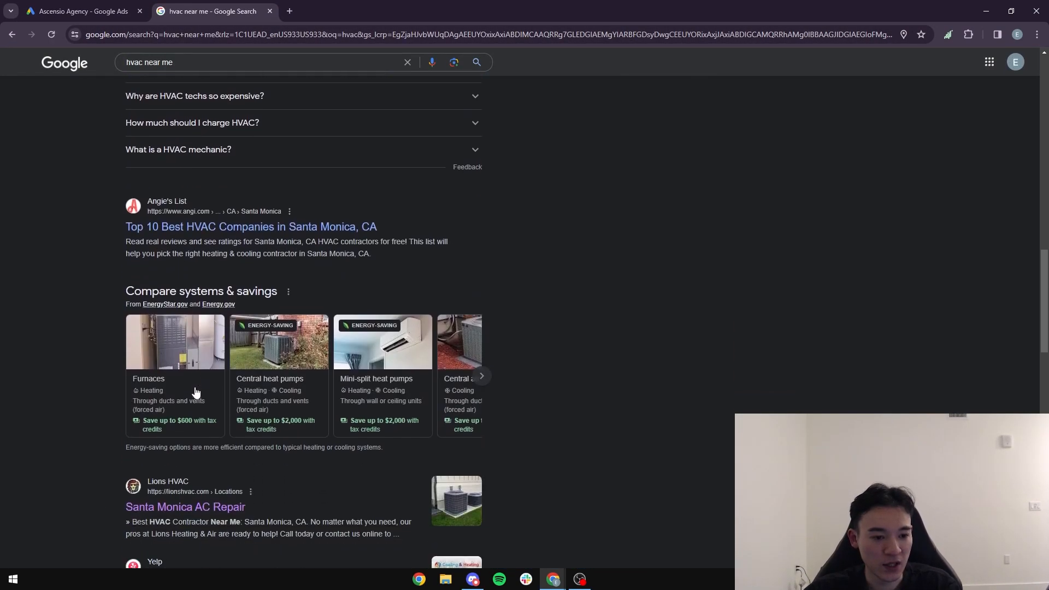
scroll(244, 244, down, 4)
click(182, 285)
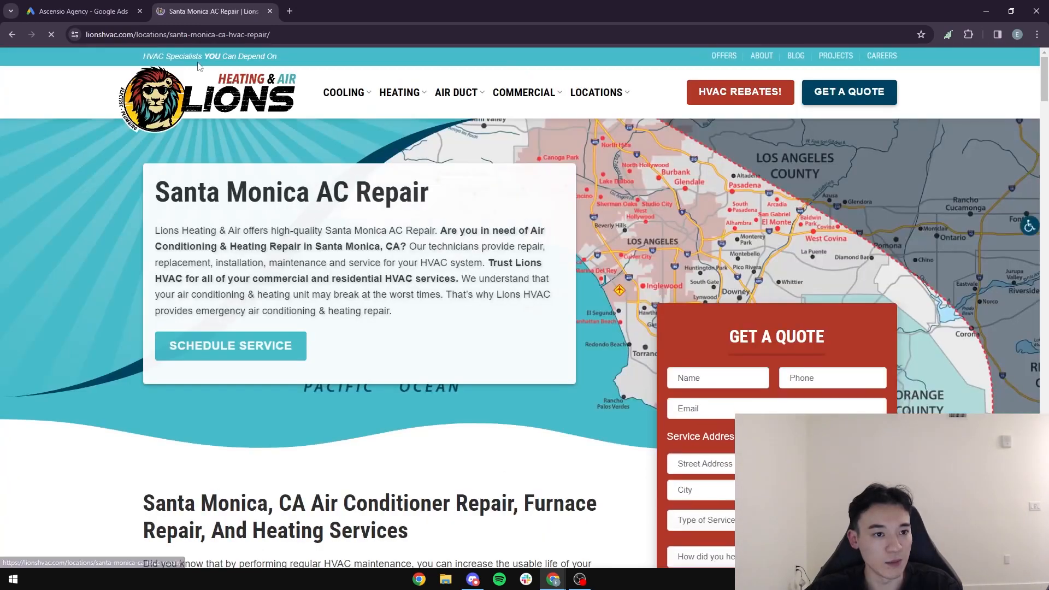
Step: Copy the Lions HVAC page address into the conversion action's website domain, replacing the existing one, and scan the site
click(294, 35)
key(ctrl+c)
click(82, 11)
click(435, 232)
drag(435, 231, 247, 231)
key(ctrl+v)
click(479, 233)
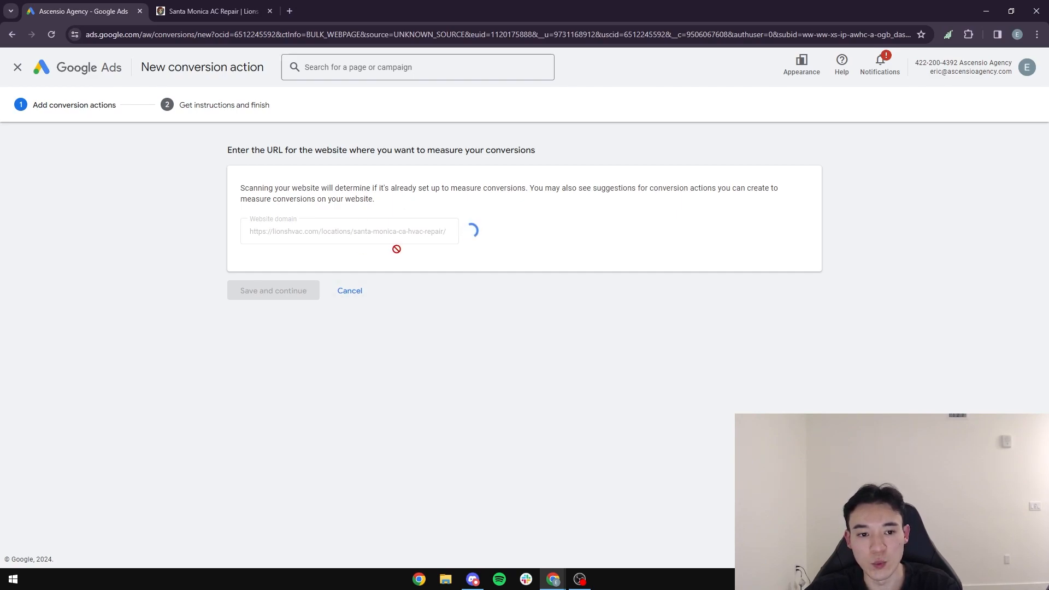
Step: Examine the Lions HVAC landing page and its quote request form
key(ctrl+Tab)
scroll(535, 303, down, 1)
scroll(535, 304, down, 2)
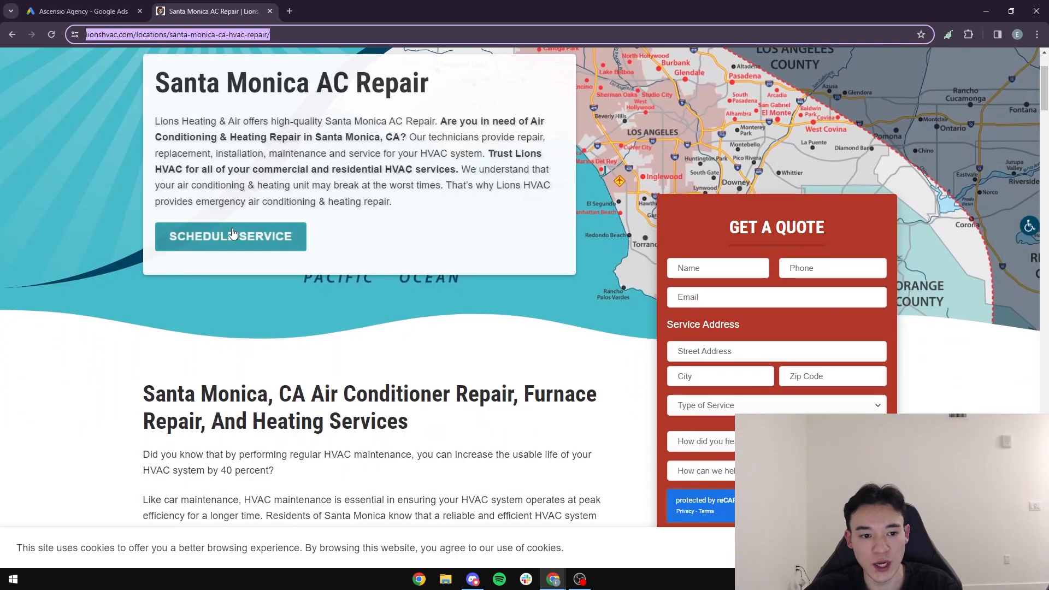
scroll(295, 206, up, 2)
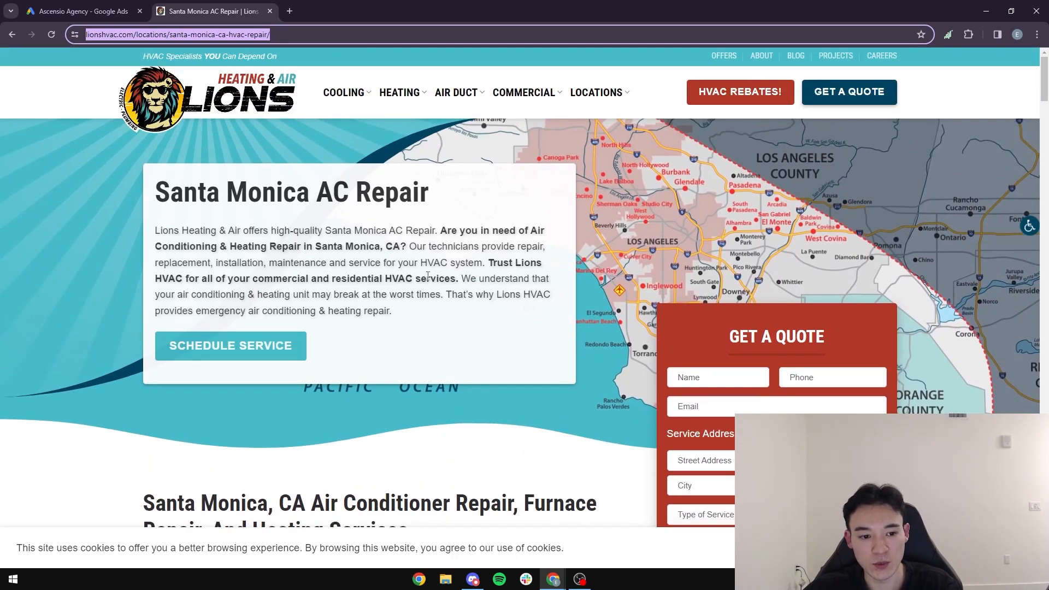
scroll(941, 213, down, 2)
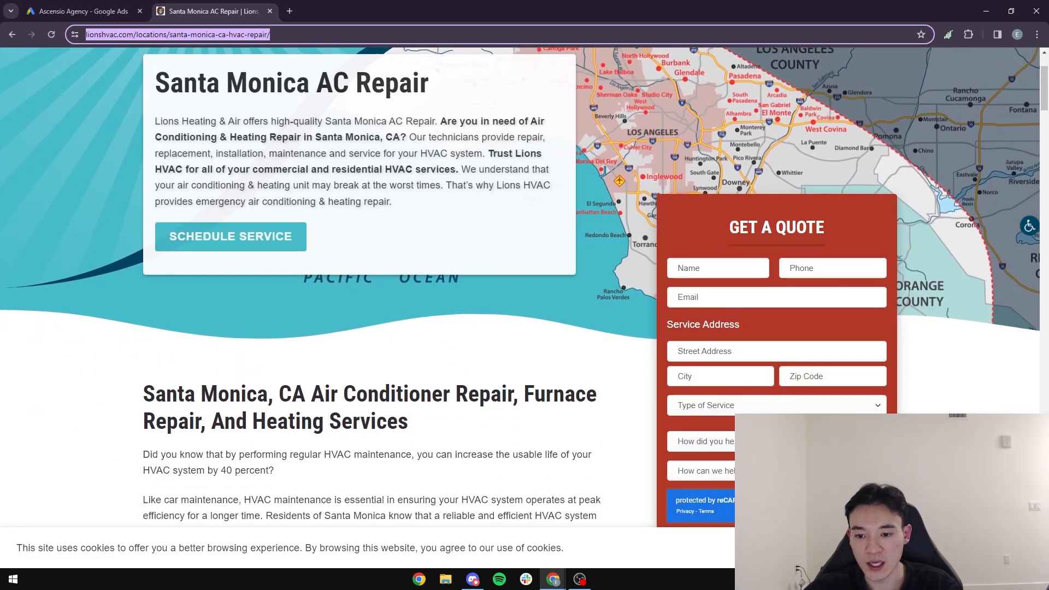
scroll(731, 325, down, 3)
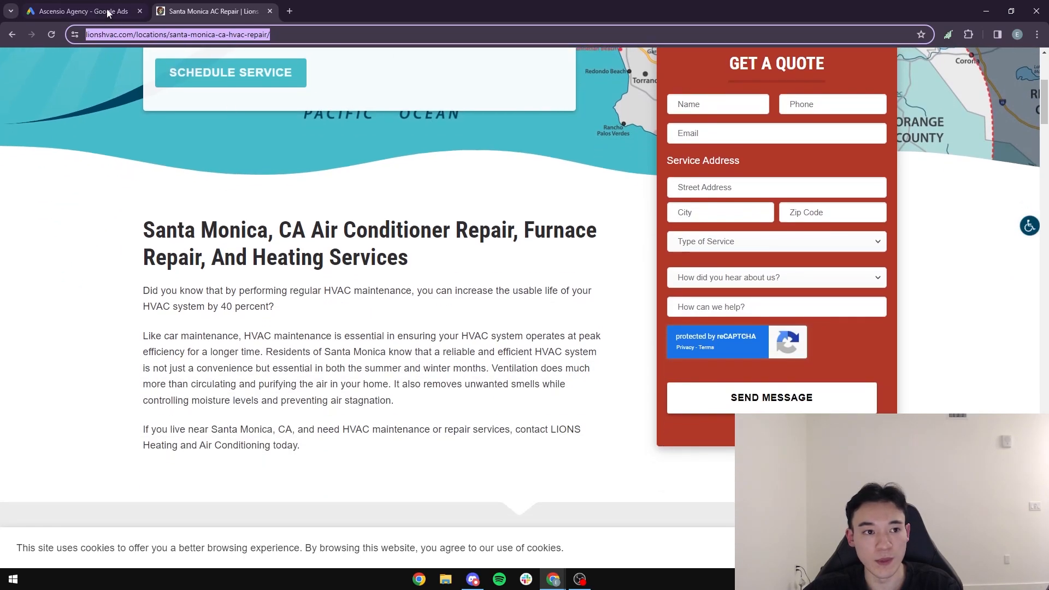
Step: Back in Google Ads, set the conversion goal of the website-event conversion action to Submit lead form
click(85, 10)
scroll(229, 413, down, 3)
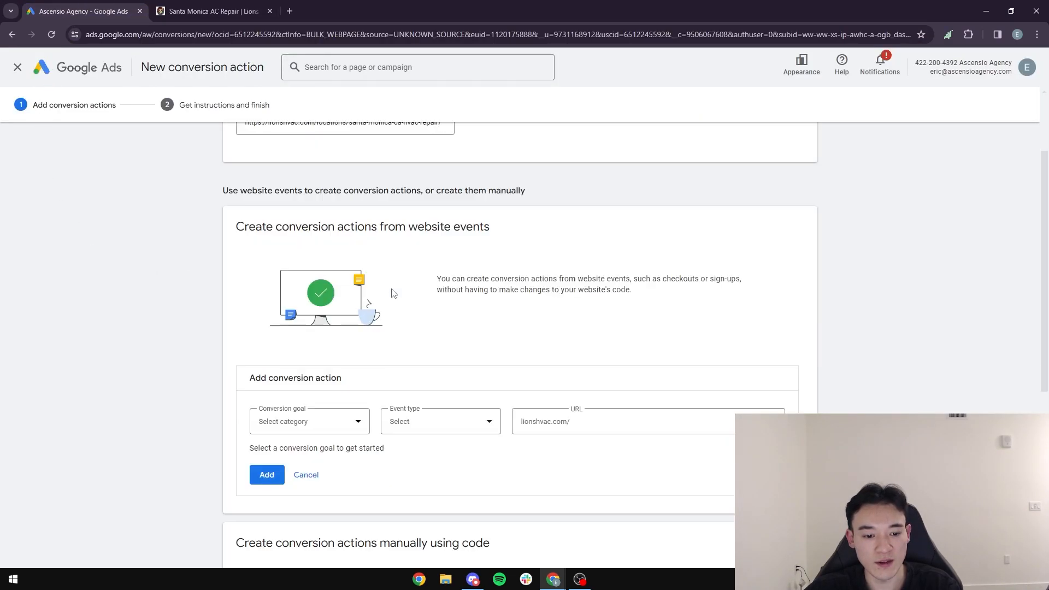
click(351, 377)
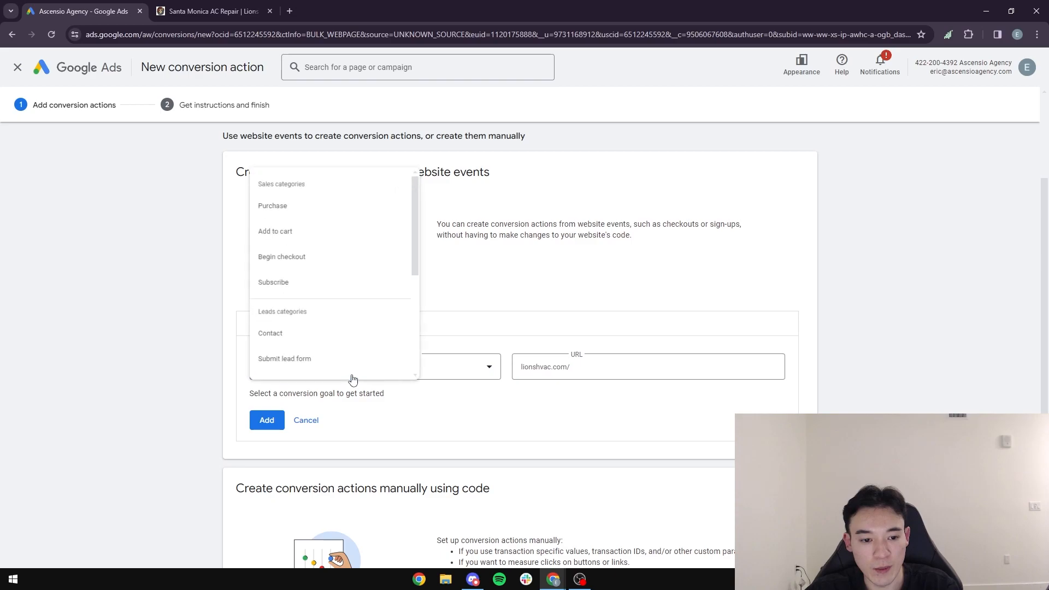
scroll(180, 339, down, 2)
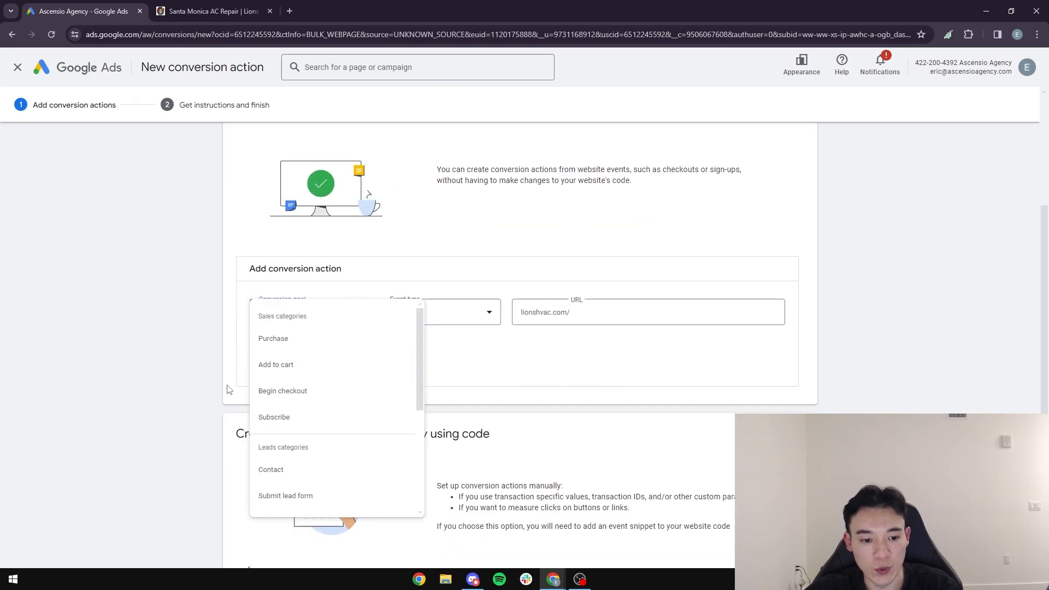
click(176, 373)
scroll(142, 394, down, 1)
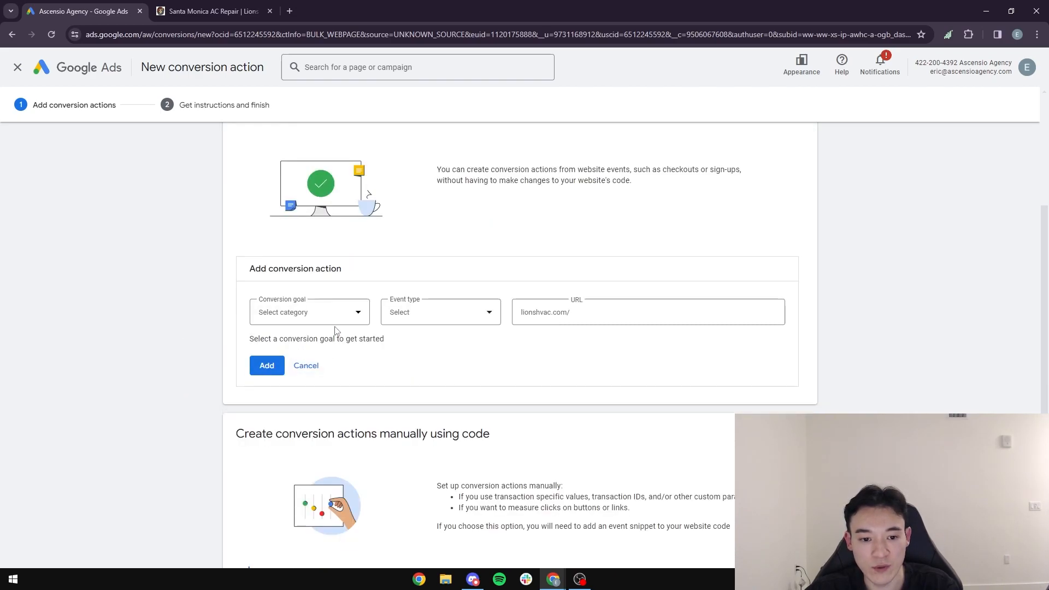
click(350, 314)
click(327, 497)
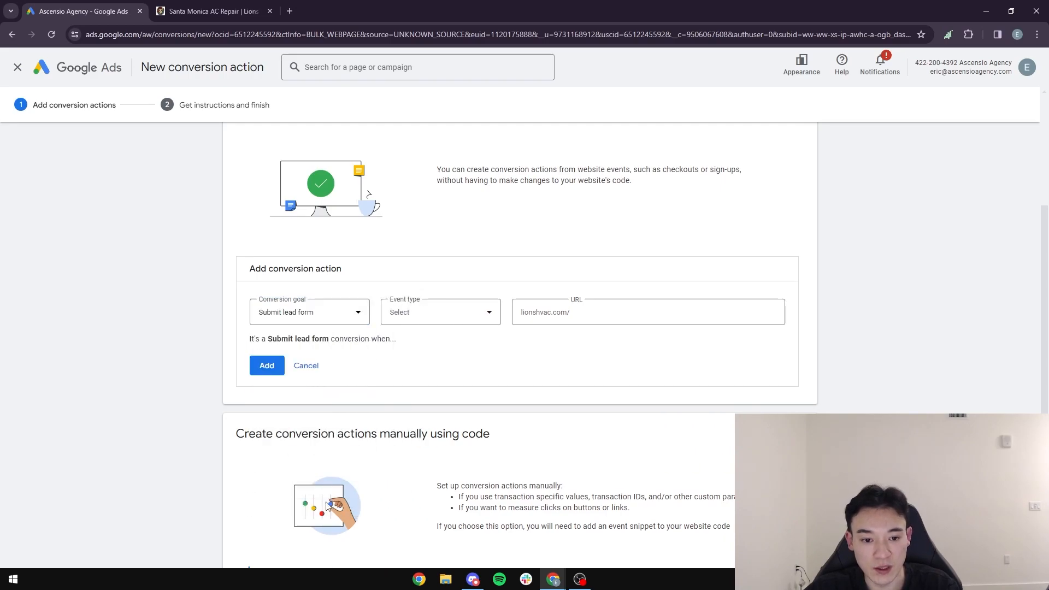
Step: Check the quote form on the Lions HVAC page and set the conversion action's event type to Form submission
click(185, 6)
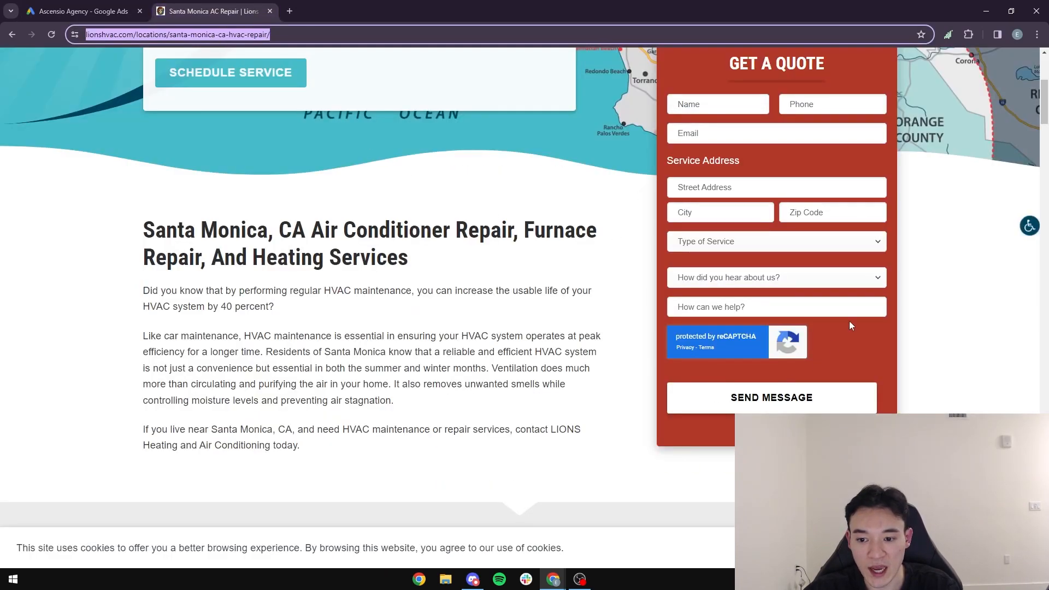
click(82, 11)
click(458, 318)
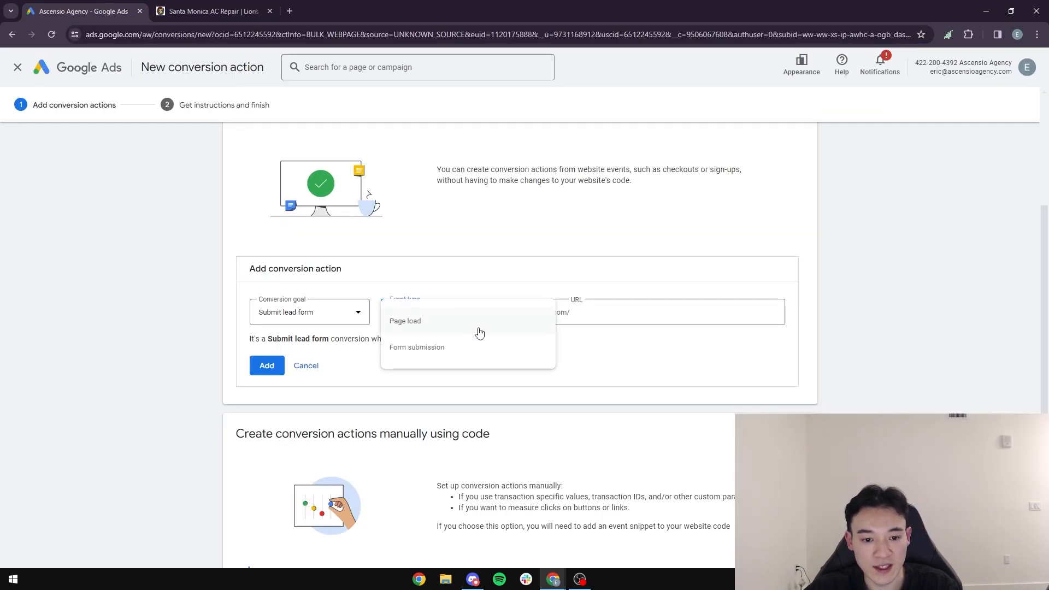
click(440, 358)
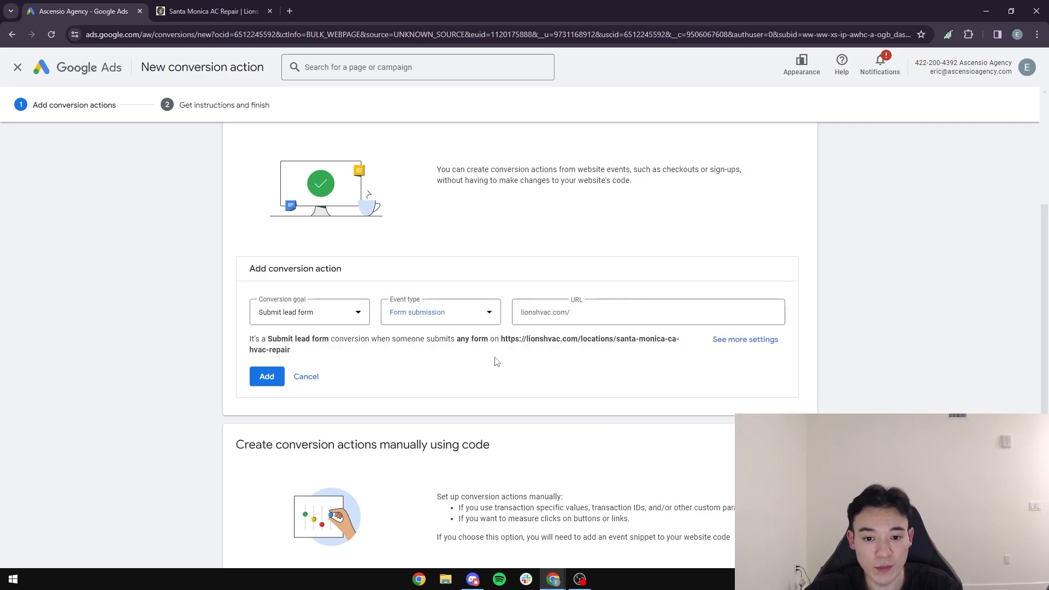
Step: Open the Get a Quote page on the Lions HVAC website and copy its address
click(641, 322)
click(238, 12)
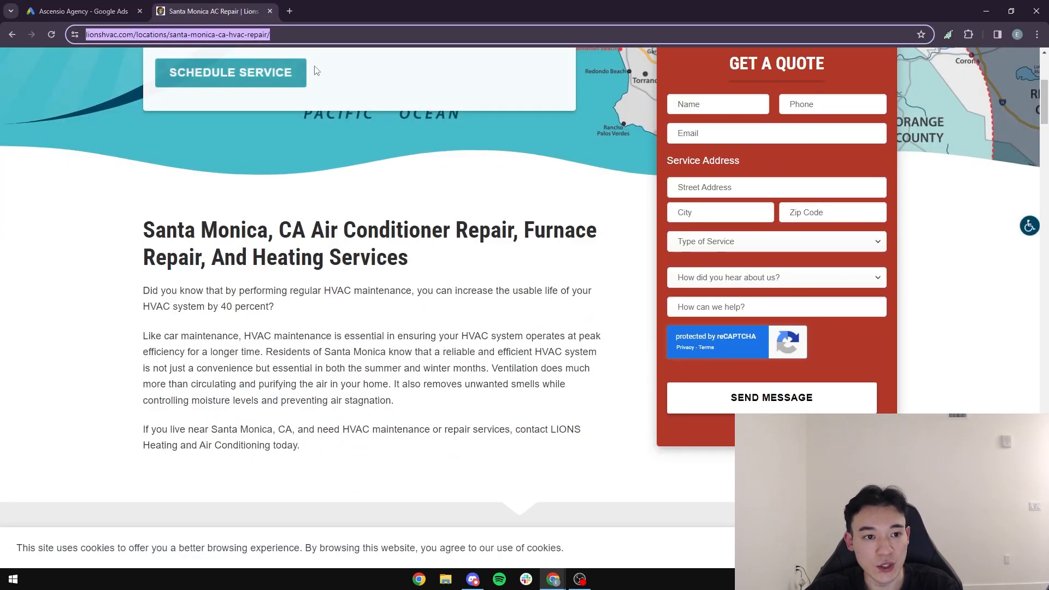
scroll(582, 280, up, 4)
scroll(629, 312, down, 4)
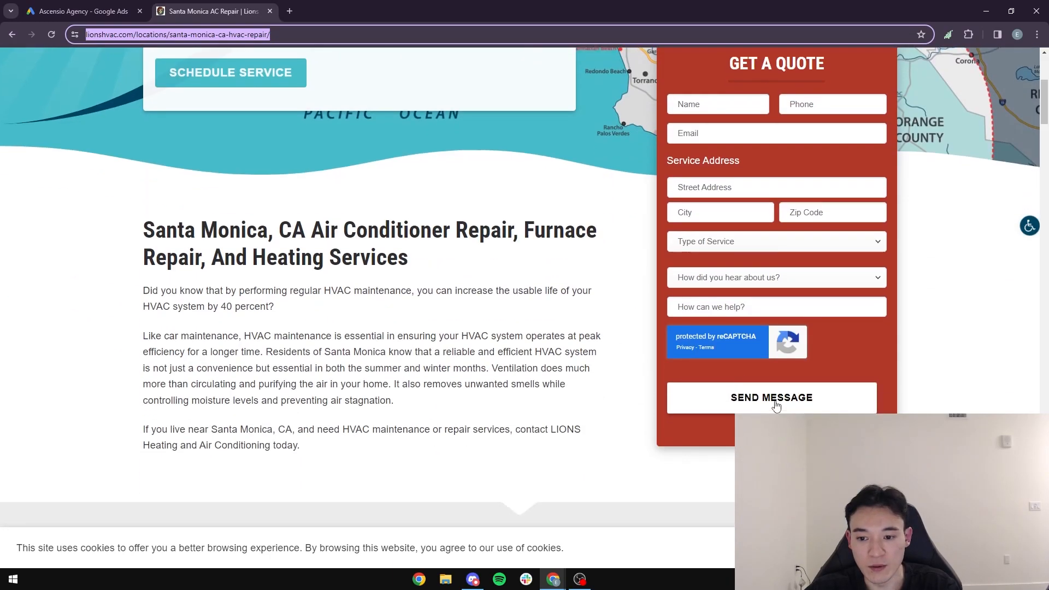
scroll(776, 405, up, 5)
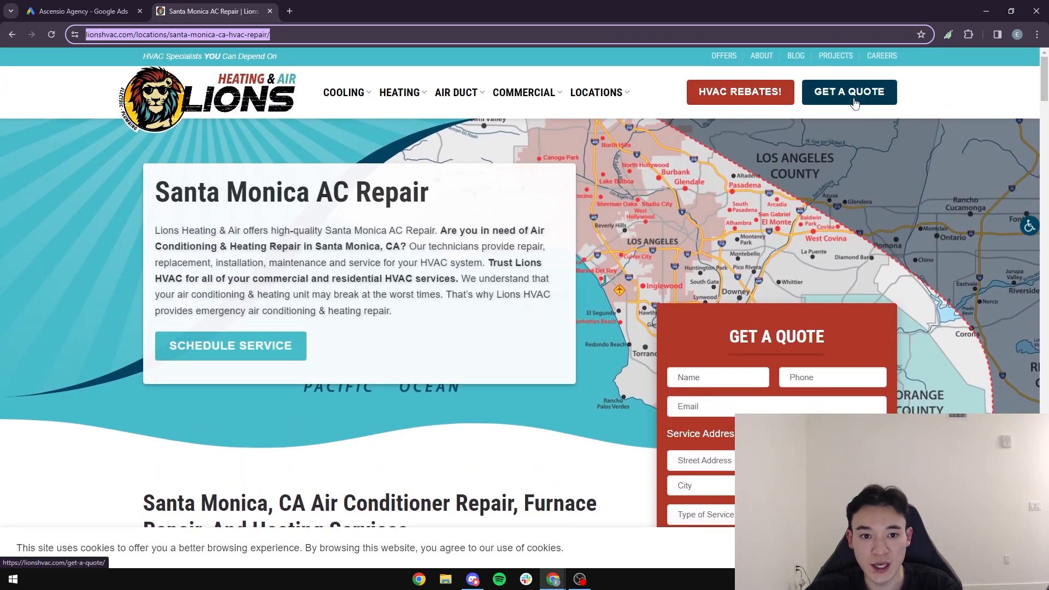
click(856, 98)
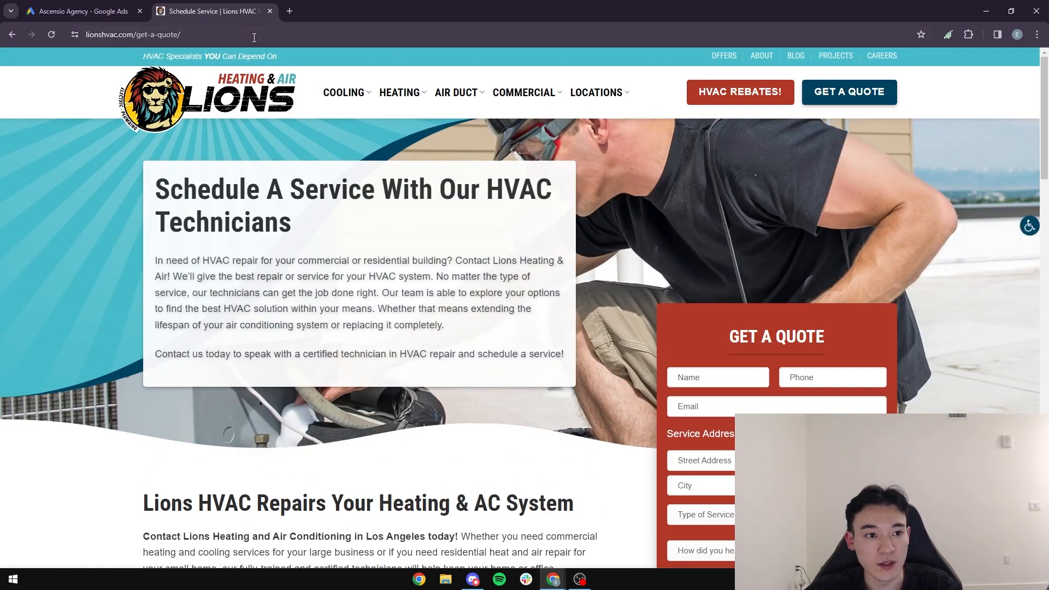
scroll(403, 319, down, 9)
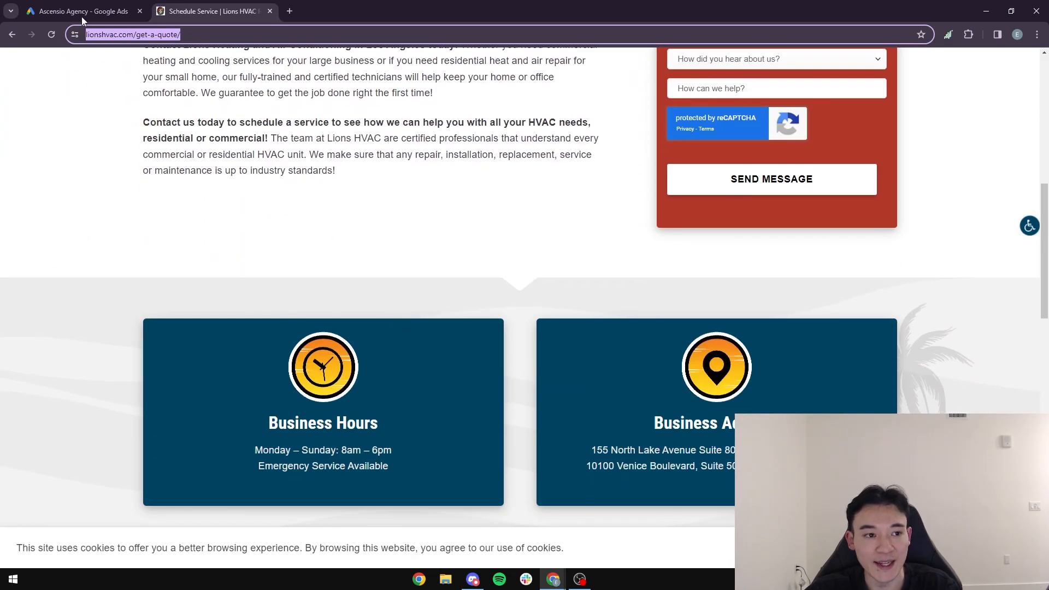
Step: Set the conversion action's URL path to get-a-quote/ after the lionshvac.com/ prefix and add the conversion action
key(ctrl+Tab)
text(https://lionshvac.com/get-a-quote/)
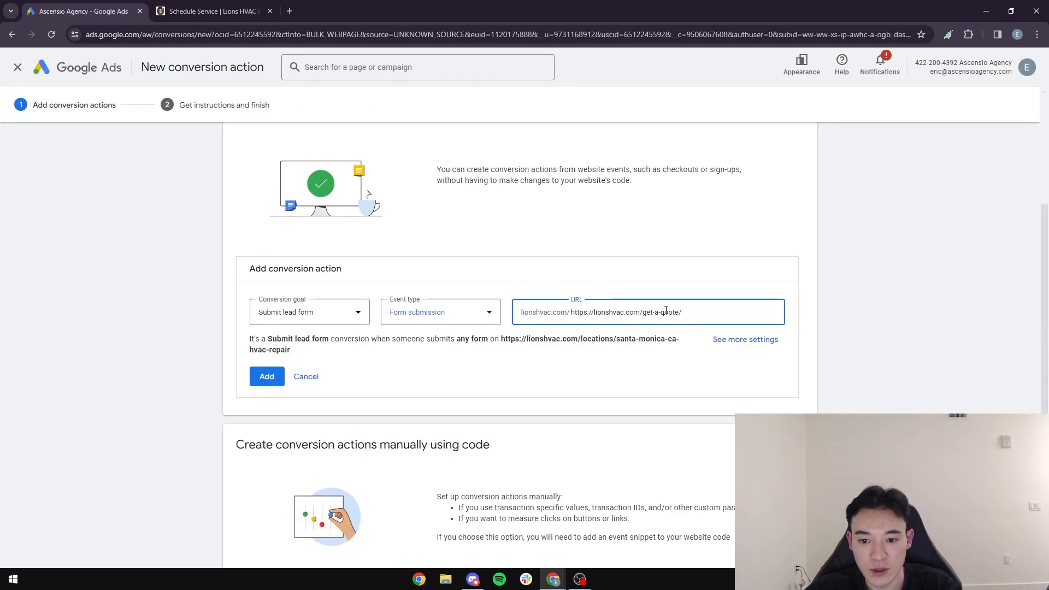
drag(644, 314, 570, 314)
key(BackSpace)
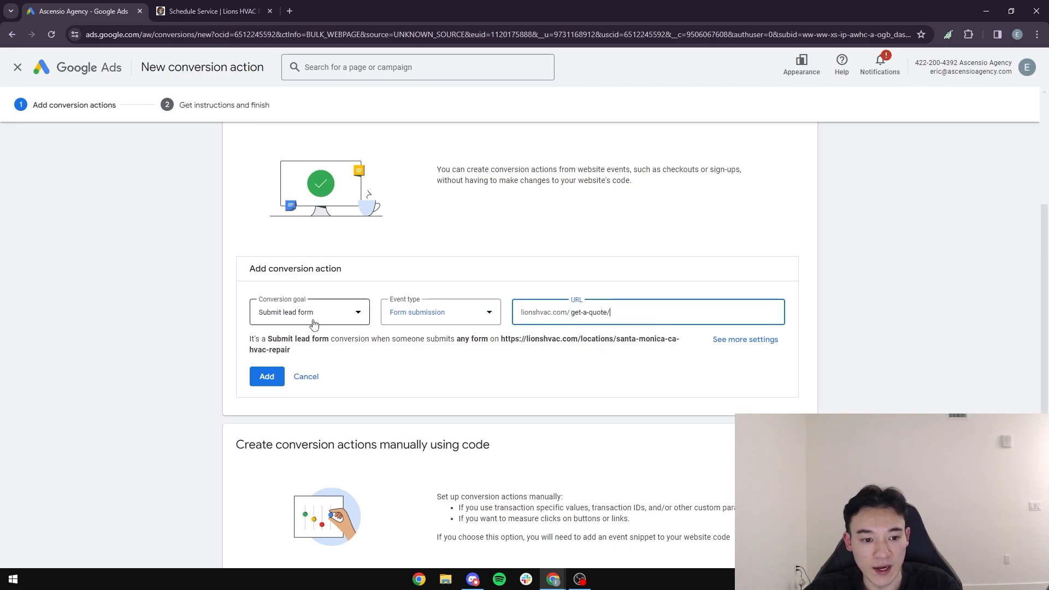
scroll(171, 394, down, 1)
click(267, 327)
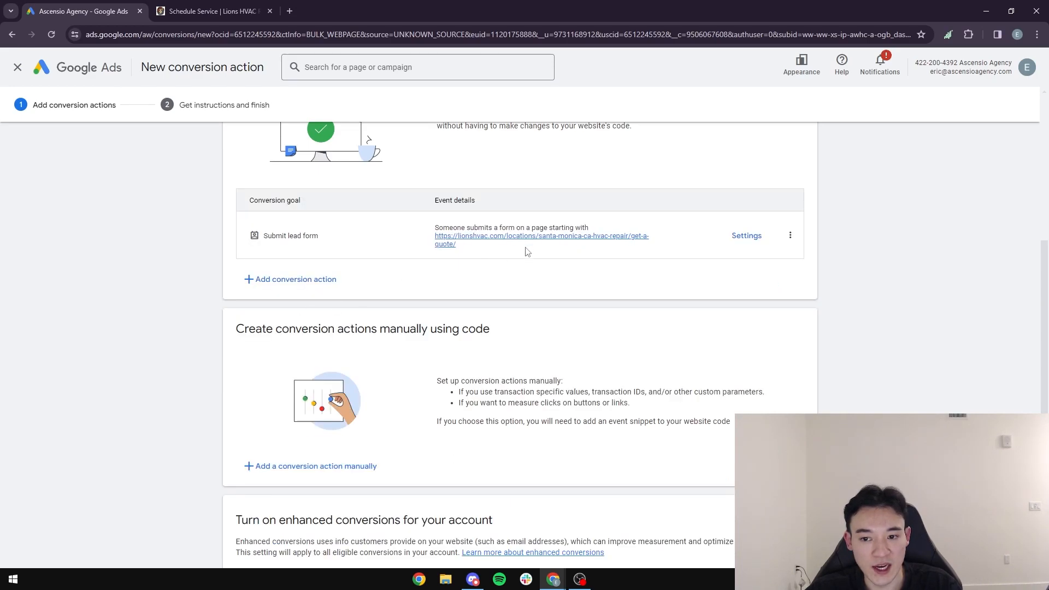
scroll(470, 305, up, 5)
scroll(448, 319, down, 2)
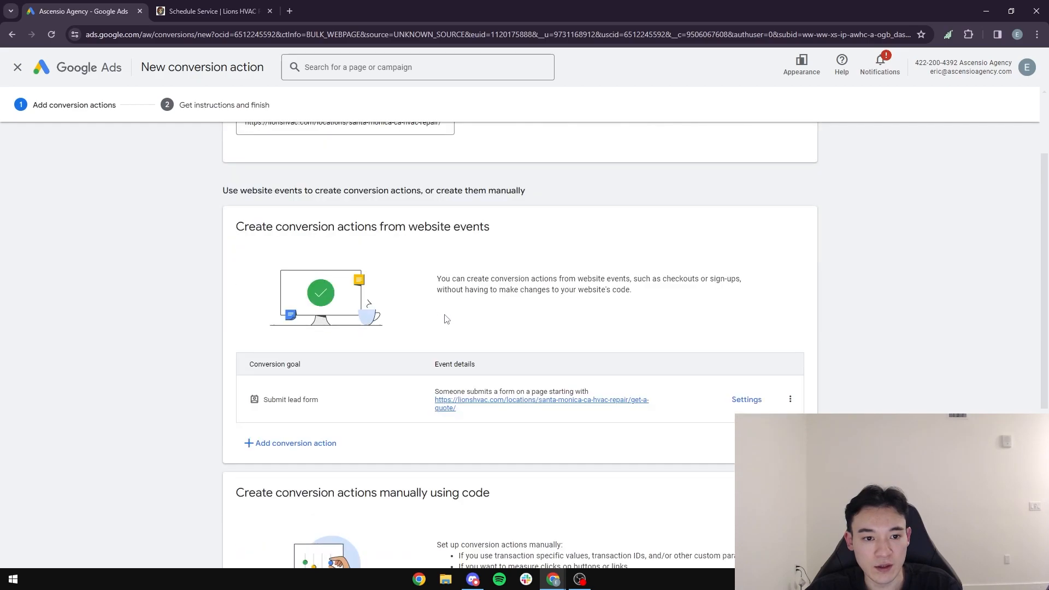
scroll(447, 319, up, 2)
drag(442, 232, 318, 231)
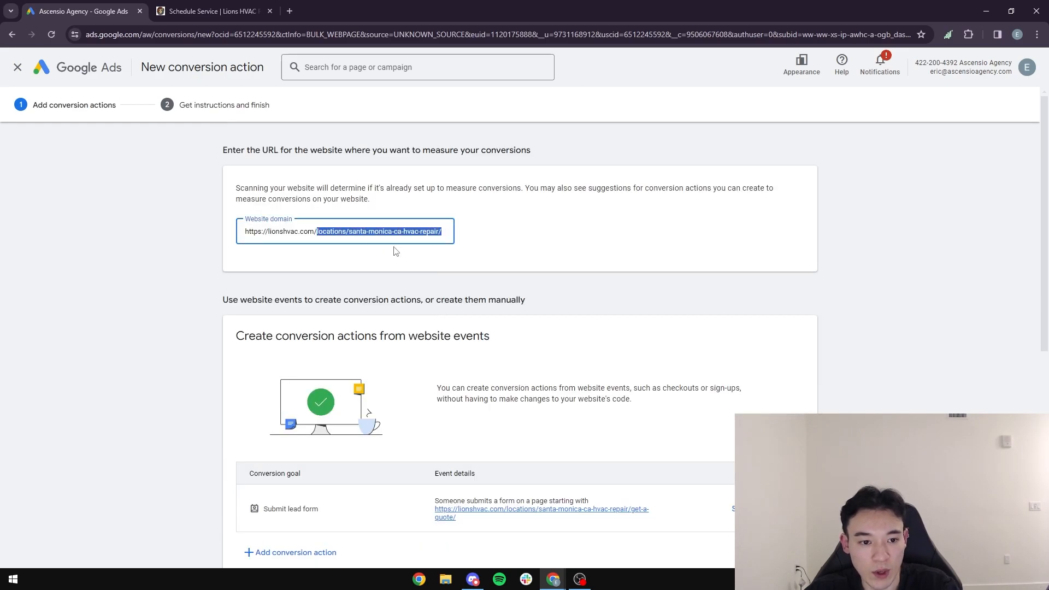
key(BackSpace)
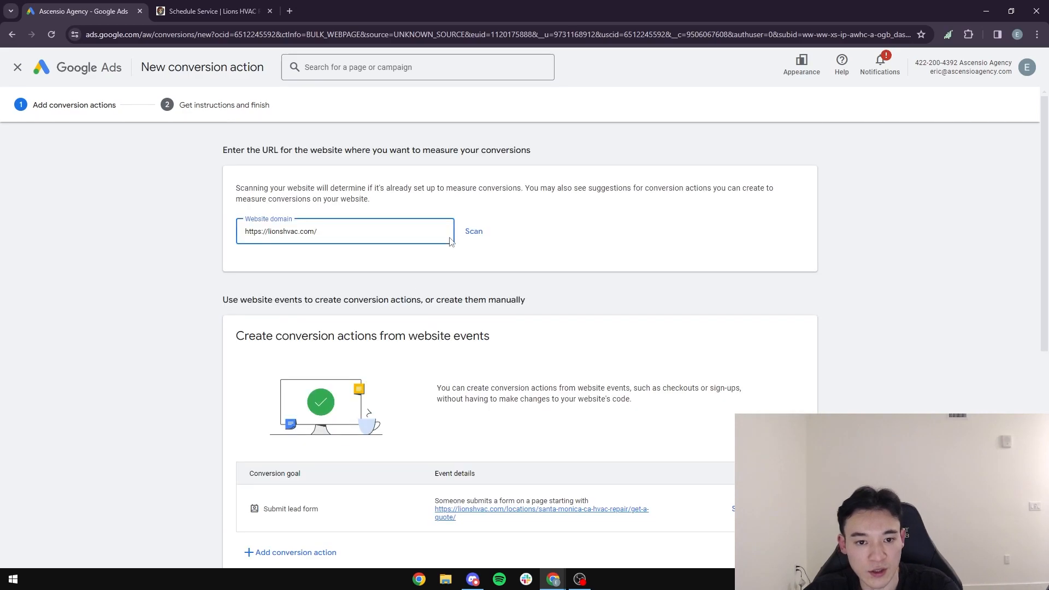
click(471, 234)
click(617, 348)
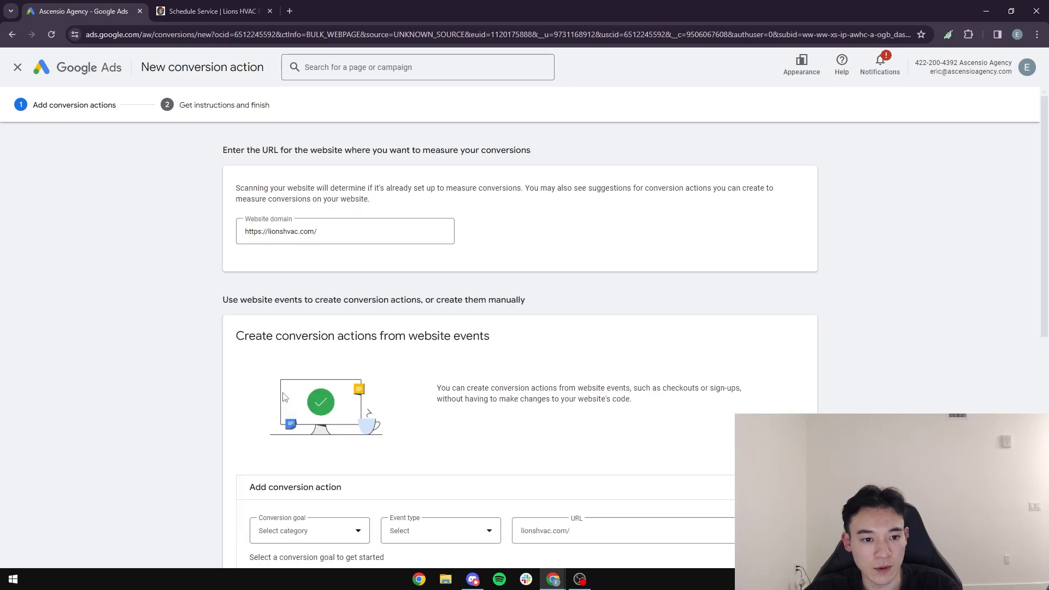
click(621, 375)
text(https://lionshvac.com/get-a-quote/)
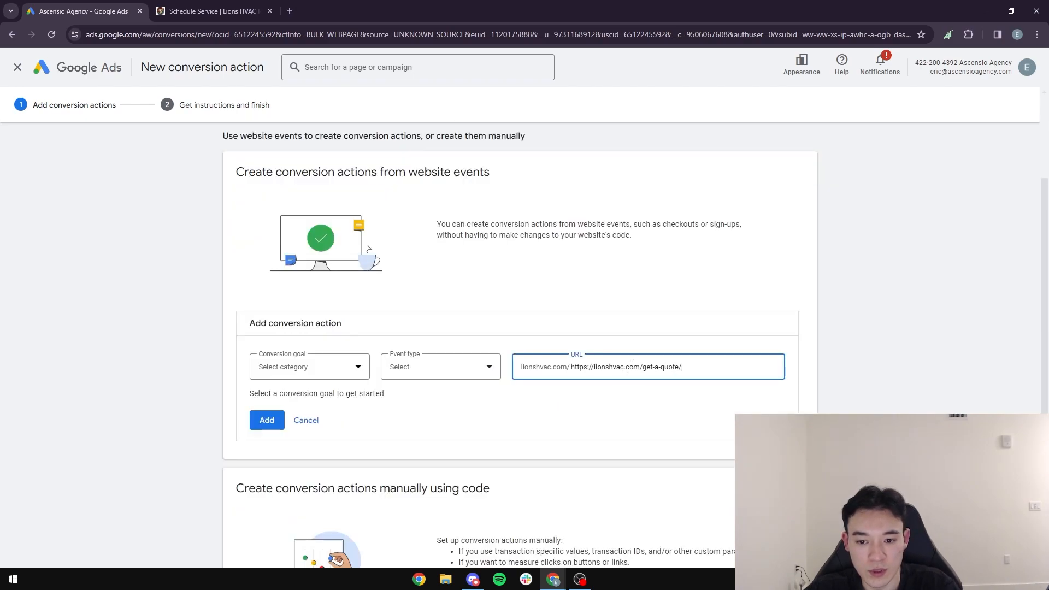
drag(638, 367, 573, 379)
key(BackSpace)
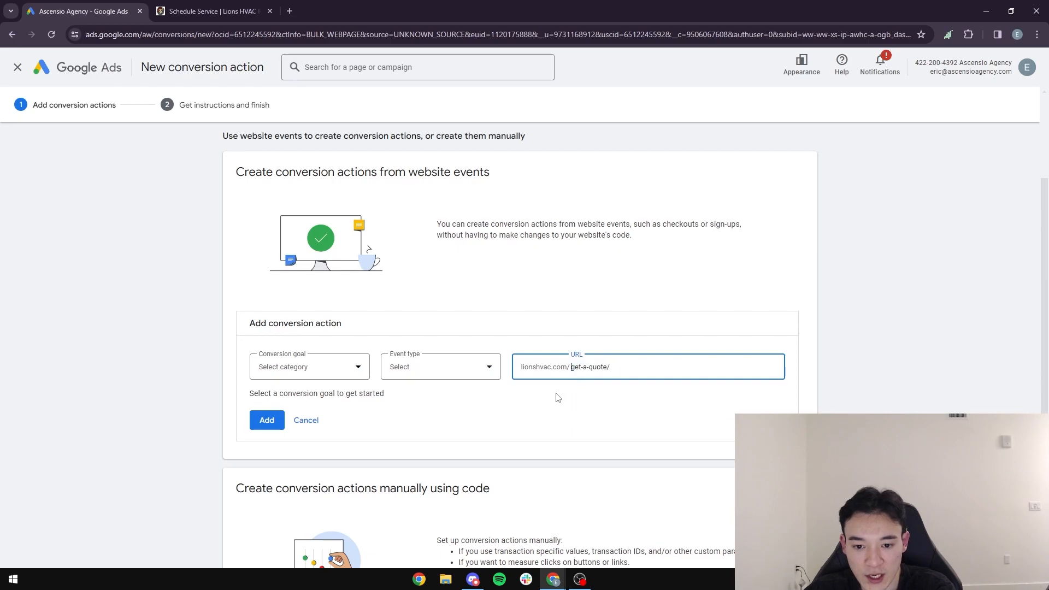
text(=)
key(BackSpace)
click(267, 421)
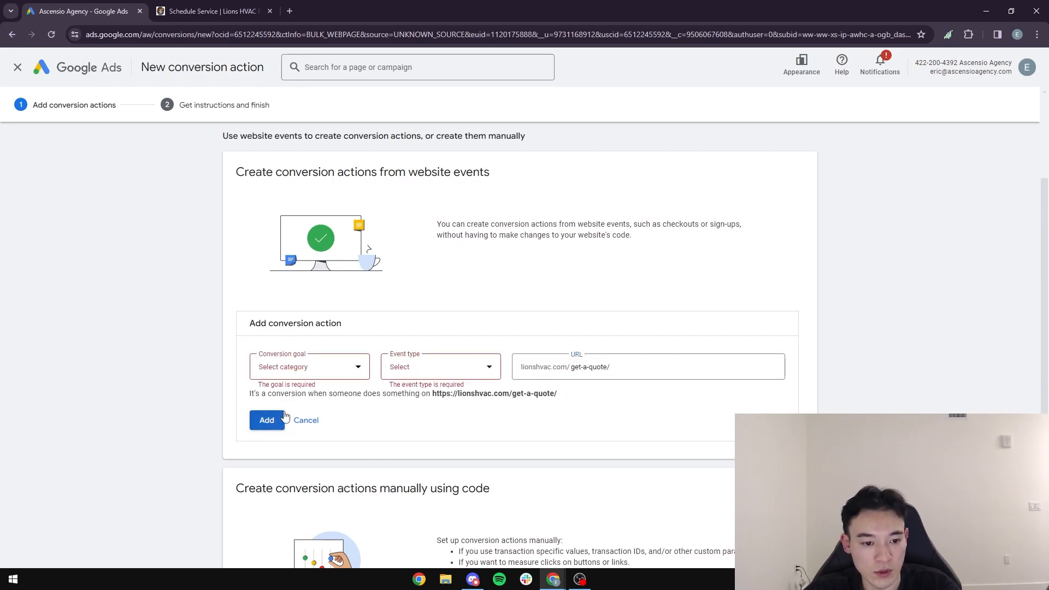
Step: Set the conversion goal to Submit lead form and the event type to Form submission, and add the conversion action
click(314, 369)
click(319, 373)
click(461, 369)
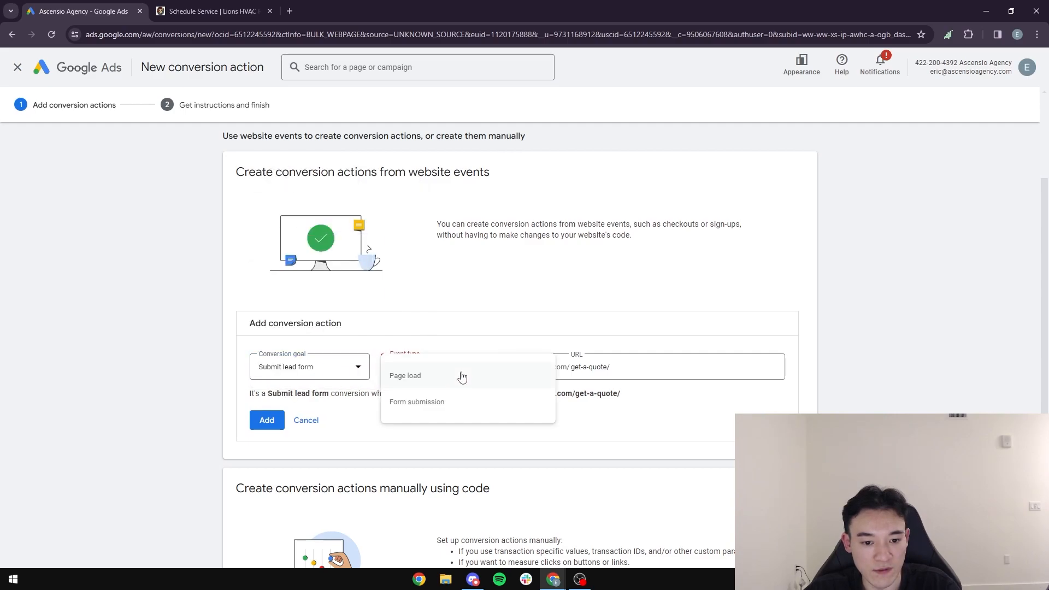
click(441, 412)
click(267, 431)
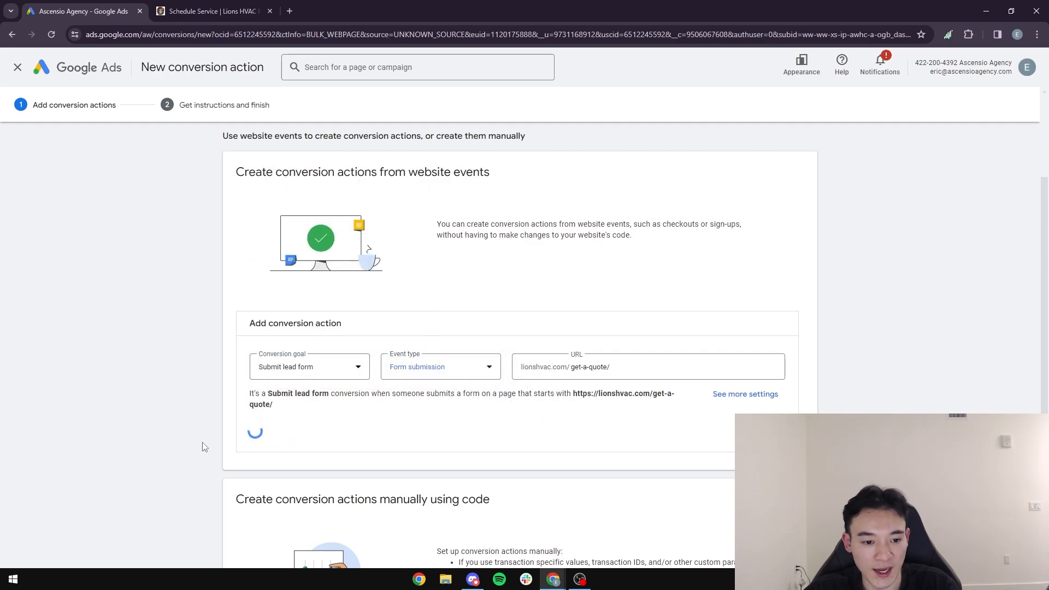
scroll(191, 443, down, 3)
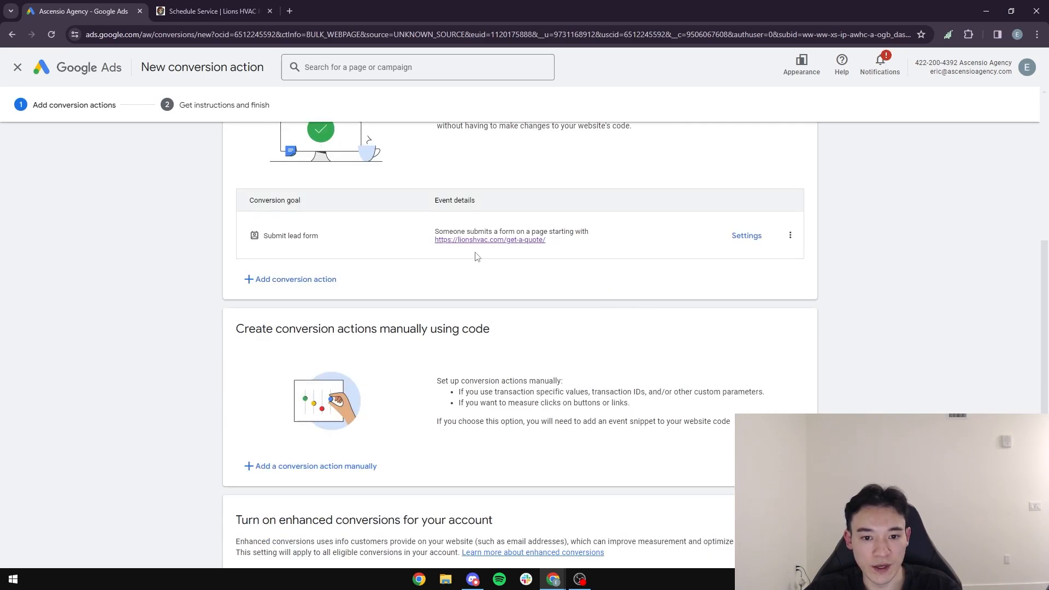
scroll(368, 249, down, 1)
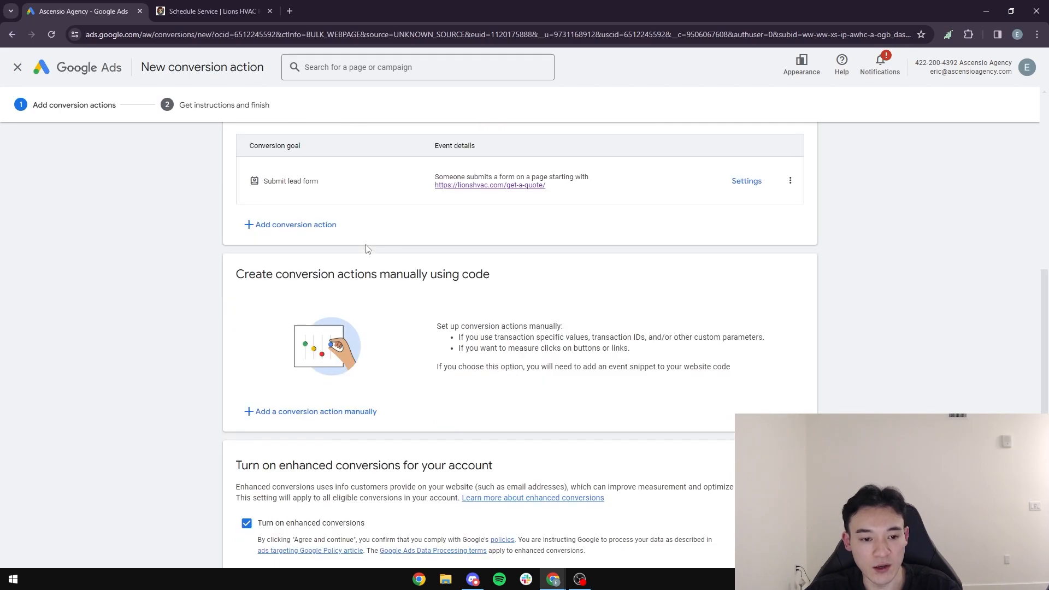
Step: Switch to the Lions HVAC website, open its Air Conditioner Repair page and examine the quote form and its Type of Service options
click(214, 11)
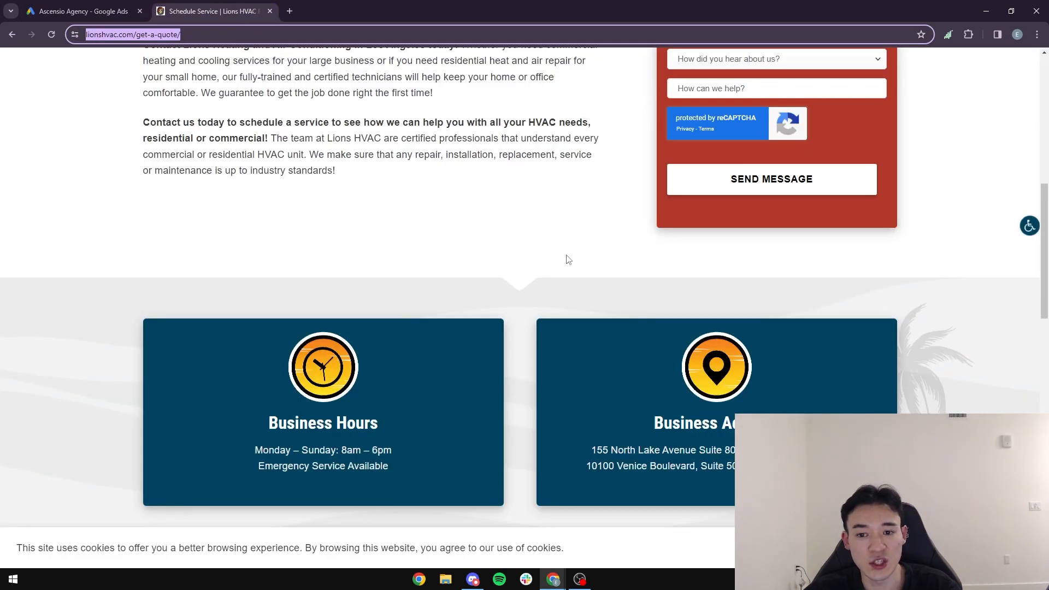
scroll(649, 290, up, 12)
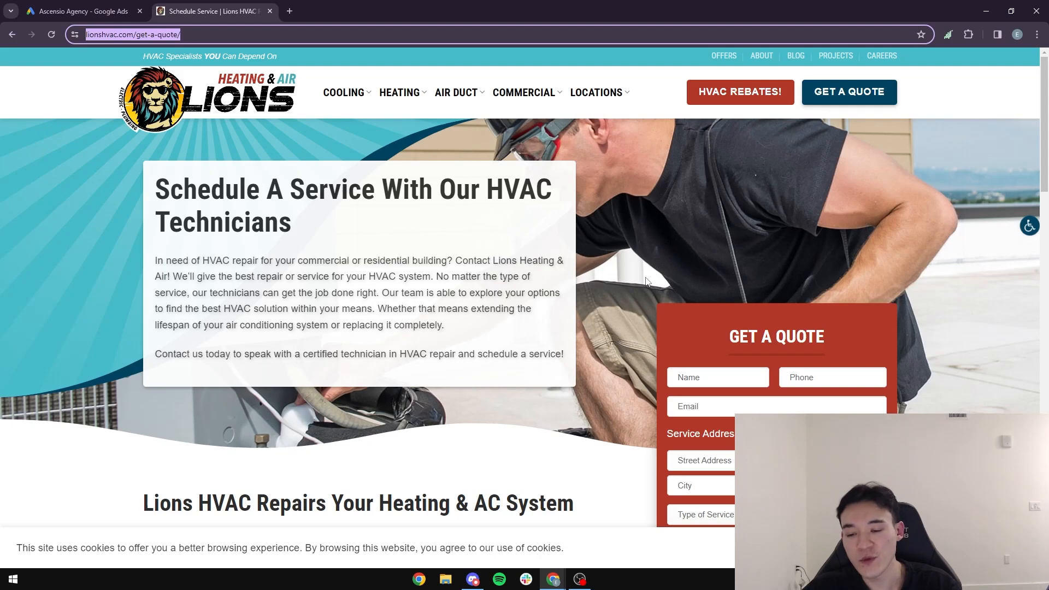
mouse_move(396, 97)
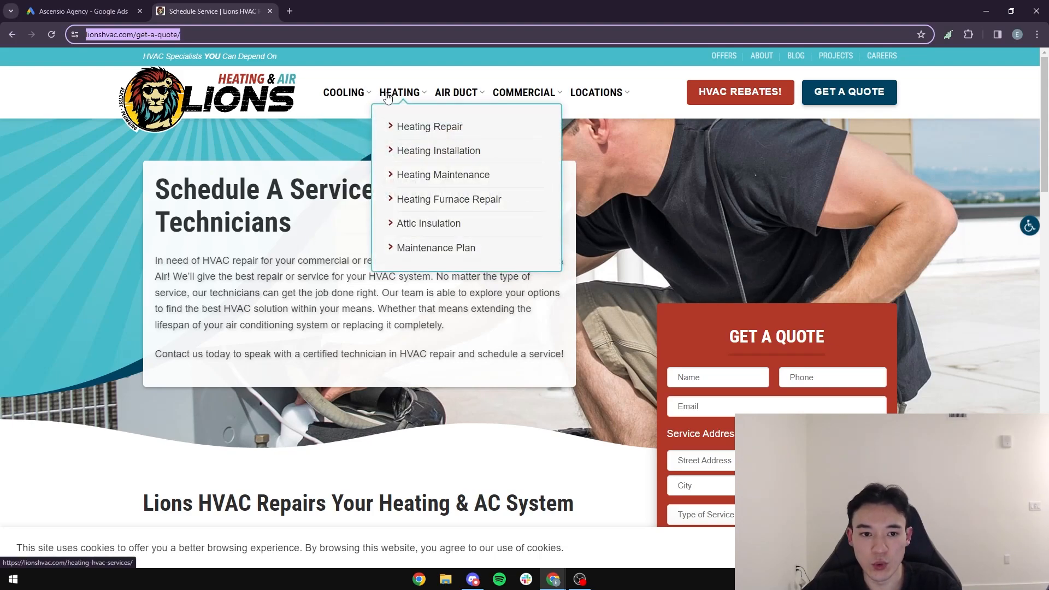
mouse_move(343, 99)
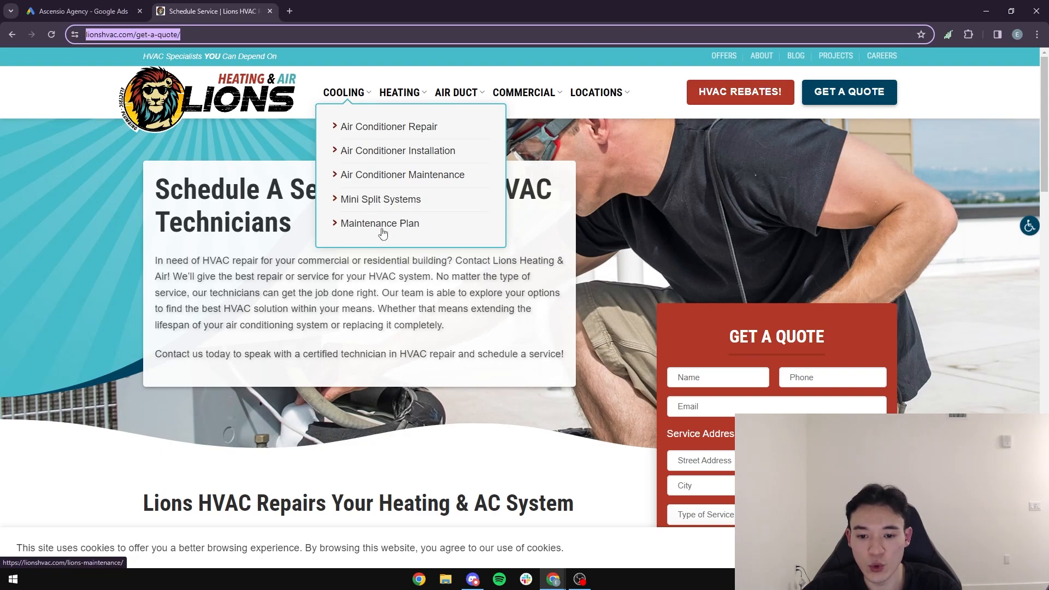
click(402, 133)
scroll(473, 171, down, 1)
scroll(473, 171, up, 1)
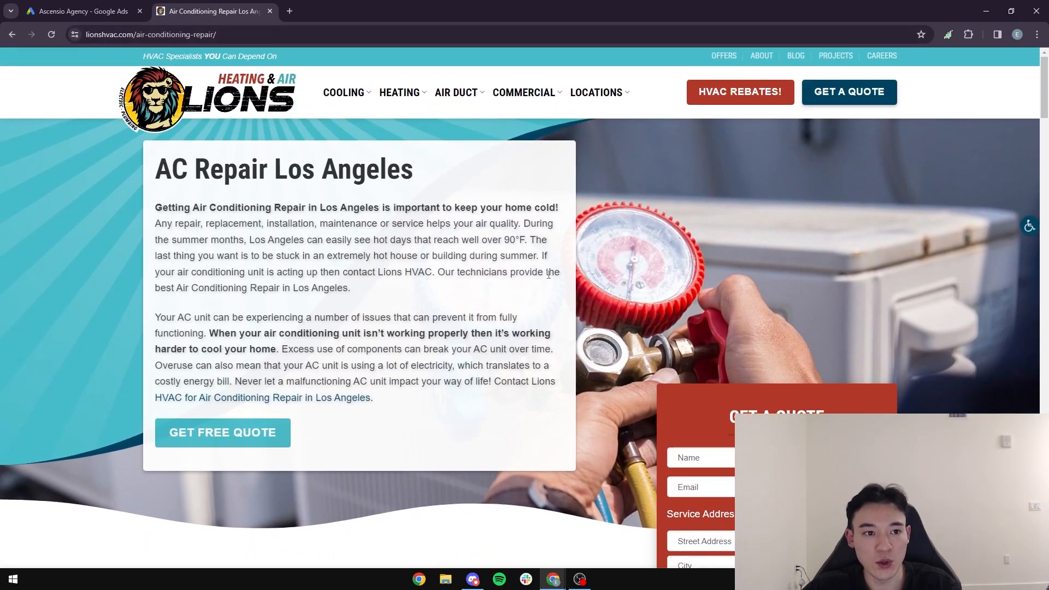
scroll(504, 253, down, 5)
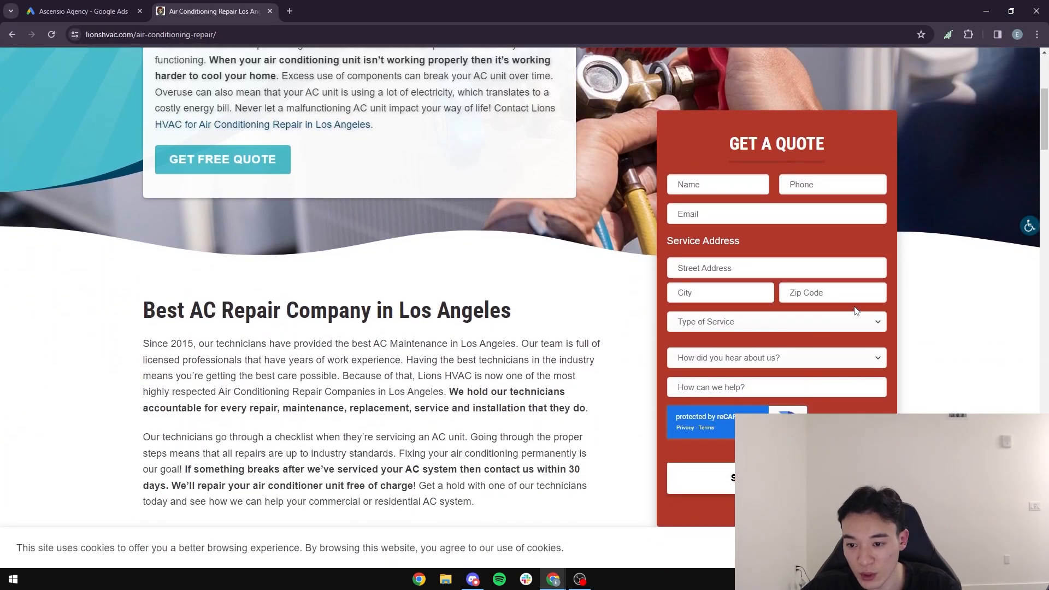
scroll(868, 324, up, 1)
scroll(868, 323, down, 2)
click(866, 270)
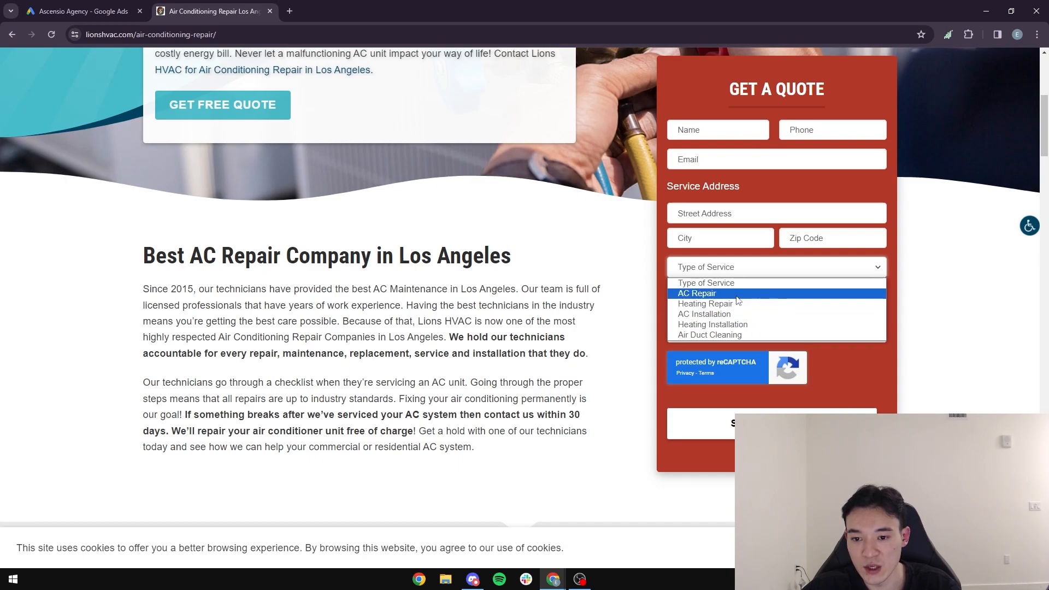
Step: Return to Google Ads and start a manual conversion action with the Submit lead form category, named Lead sign up
click(85, 9)
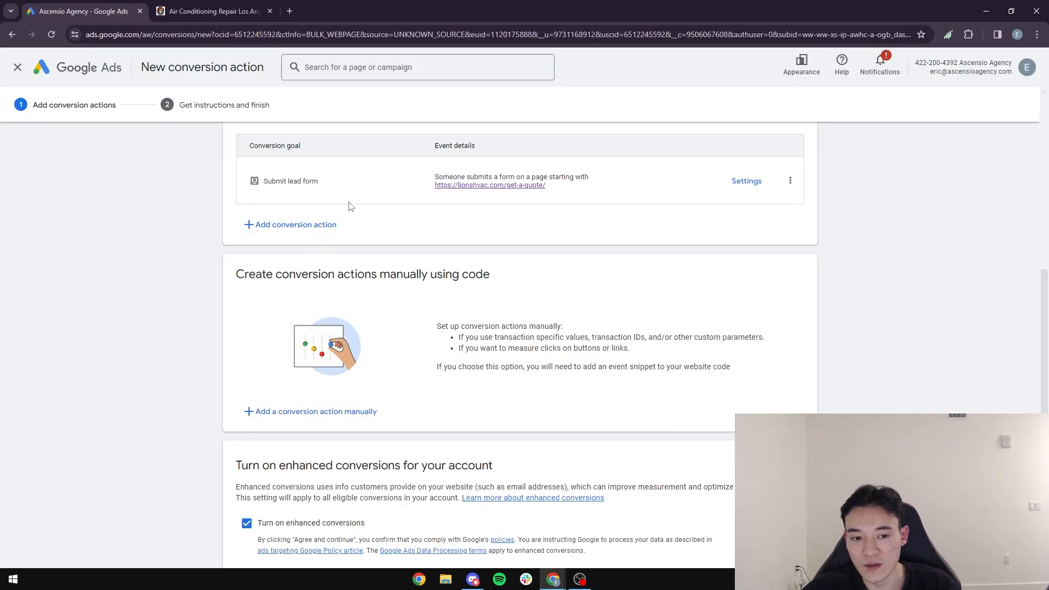
scroll(345, 252, down, 1)
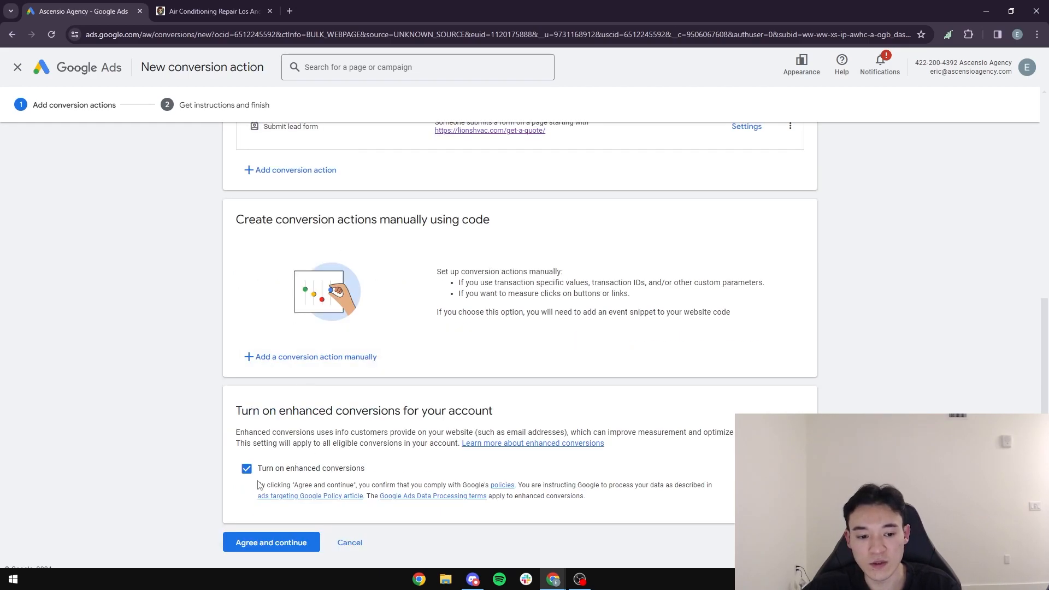
click(257, 358)
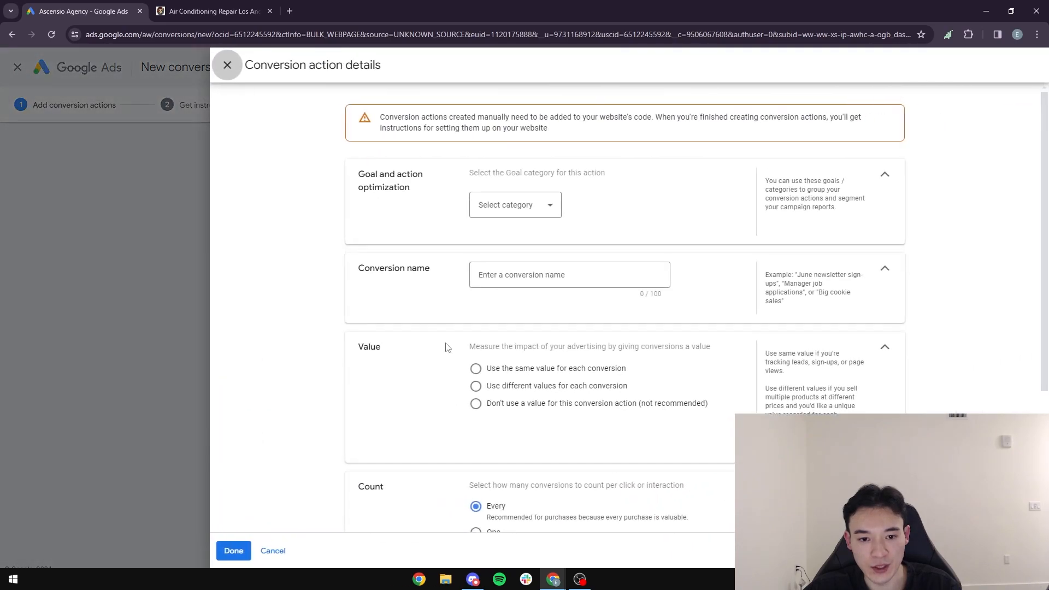
click(534, 206)
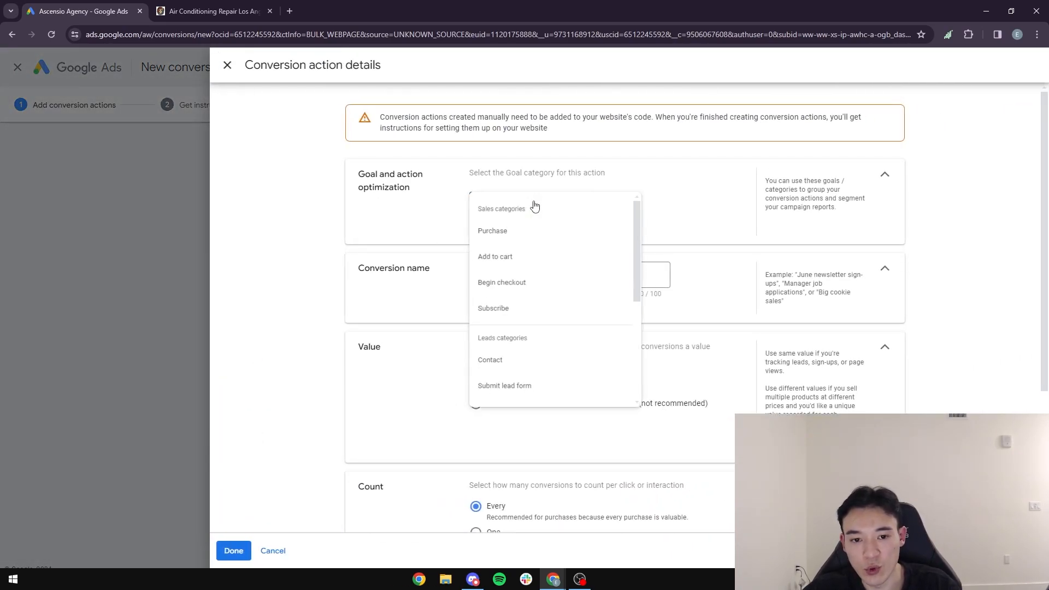
scroll(544, 358, down, 1)
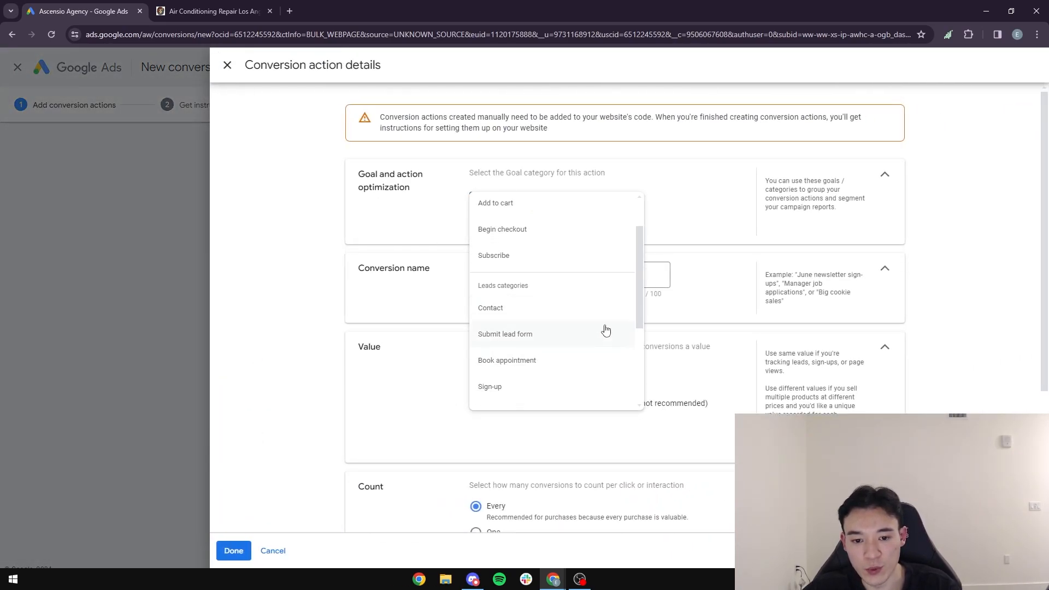
click(514, 335)
click(595, 322)
text(Lead sign up)
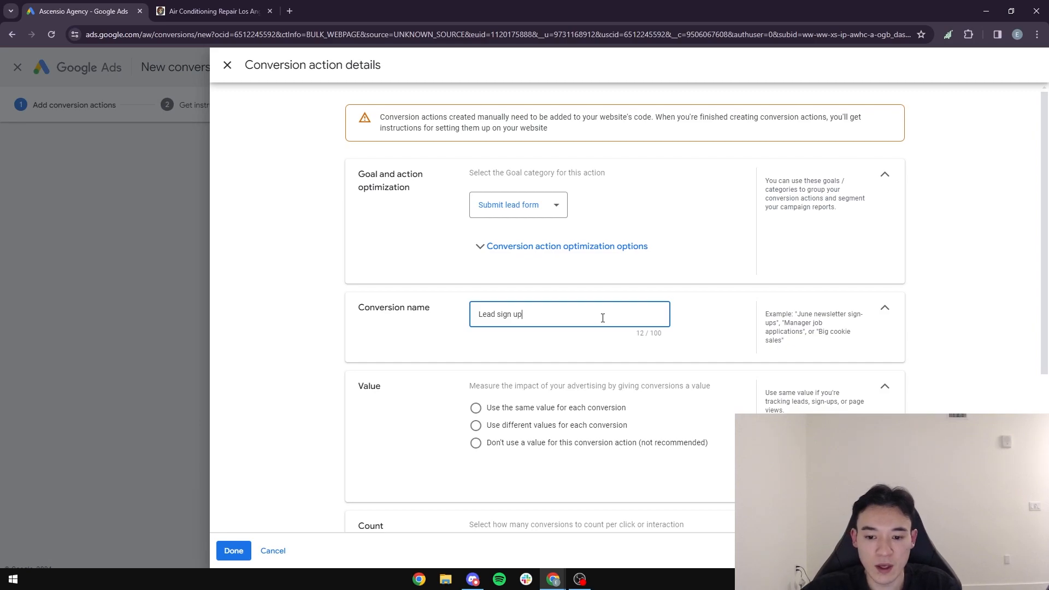
Step: Set the Lead sign up action to use no conversion value and count One conversion per interaction, and save it
scroll(431, 370, down, 2)
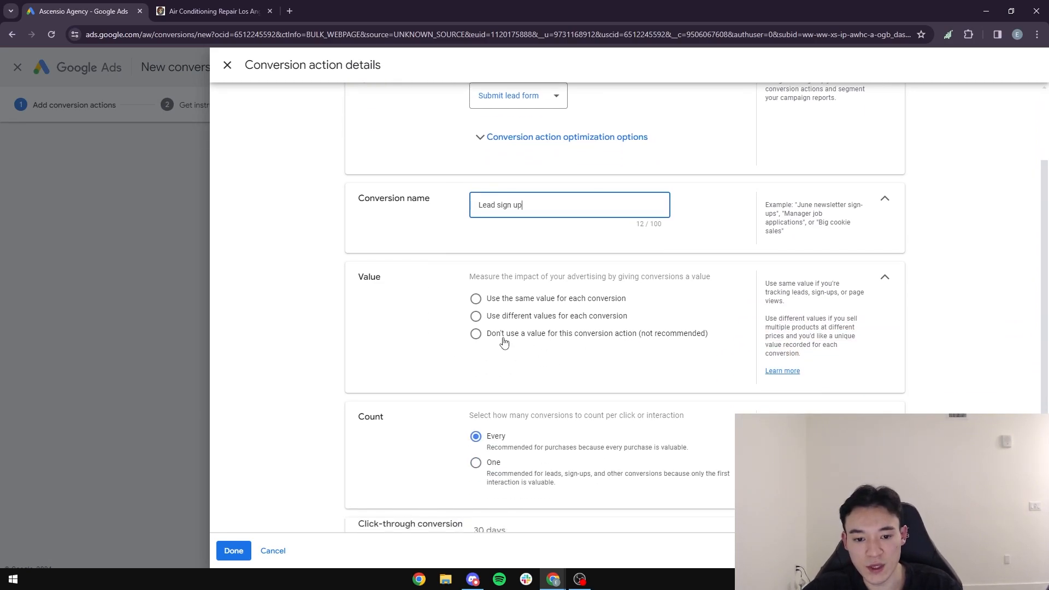
click(477, 335)
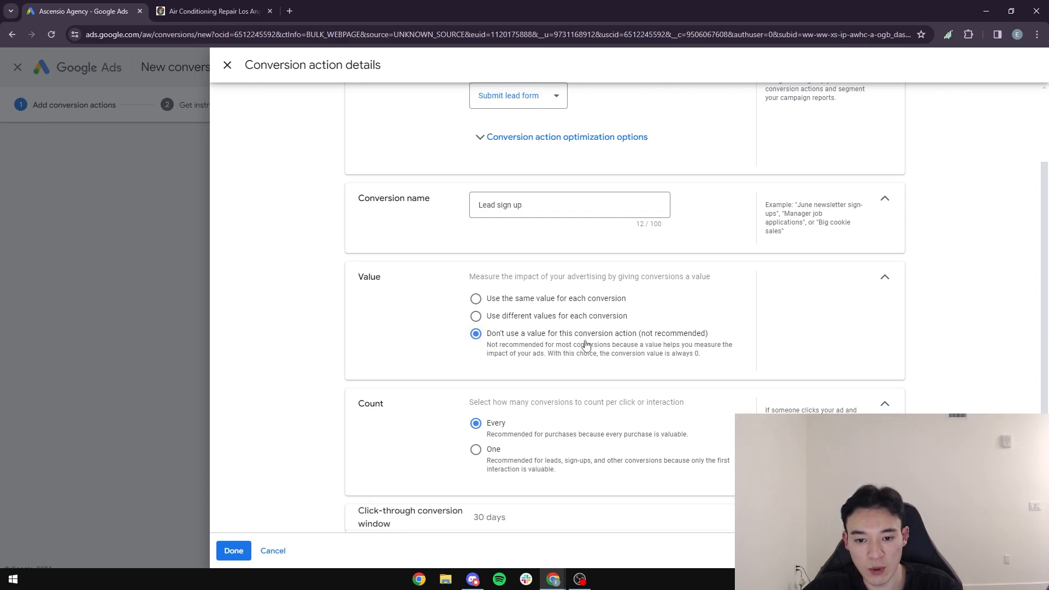
scroll(534, 366, down, 2)
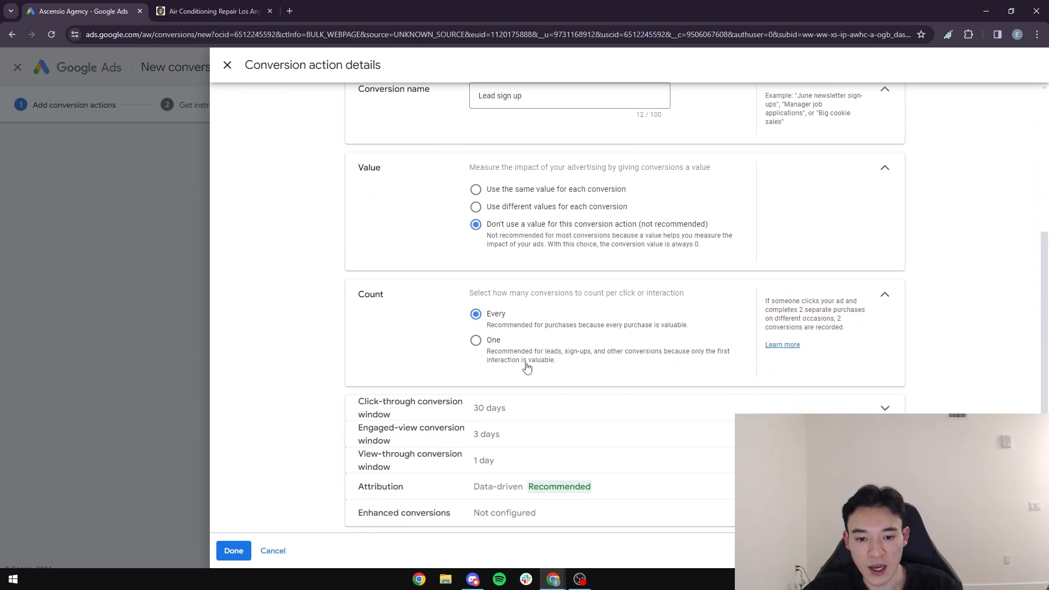
click(476, 340)
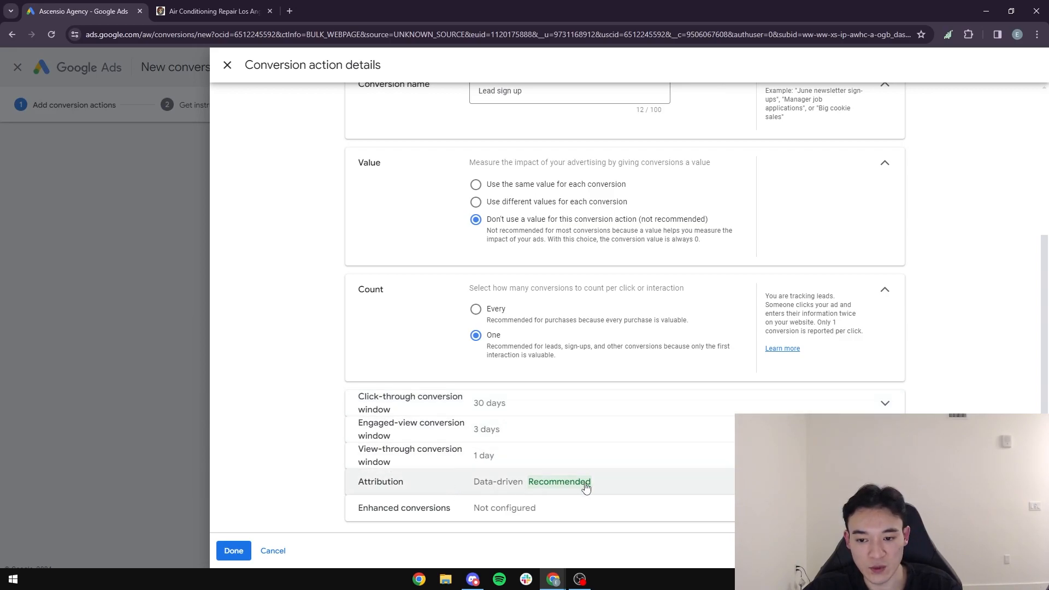
click(234, 551)
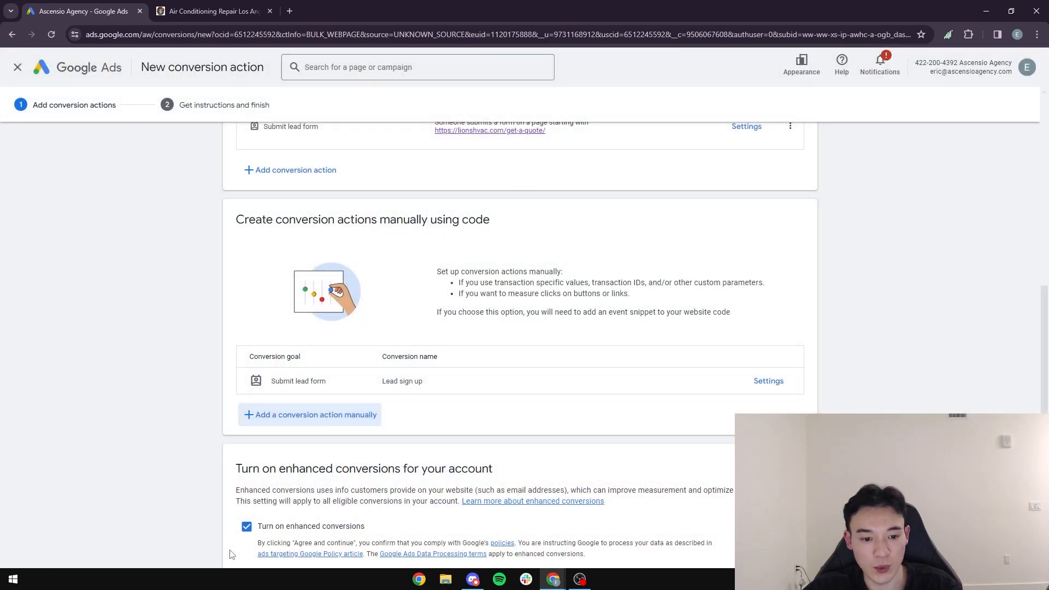
Step: Agree to the conversion setup with enhanced conversions turned on and open the Google tag setup
scroll(159, 392, down, 2)
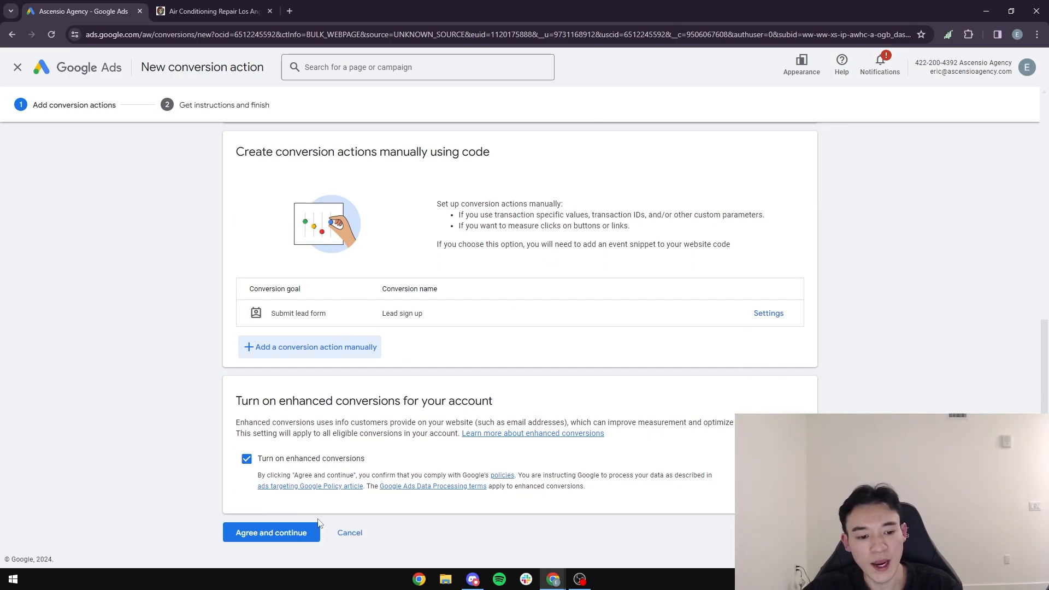
click(275, 533)
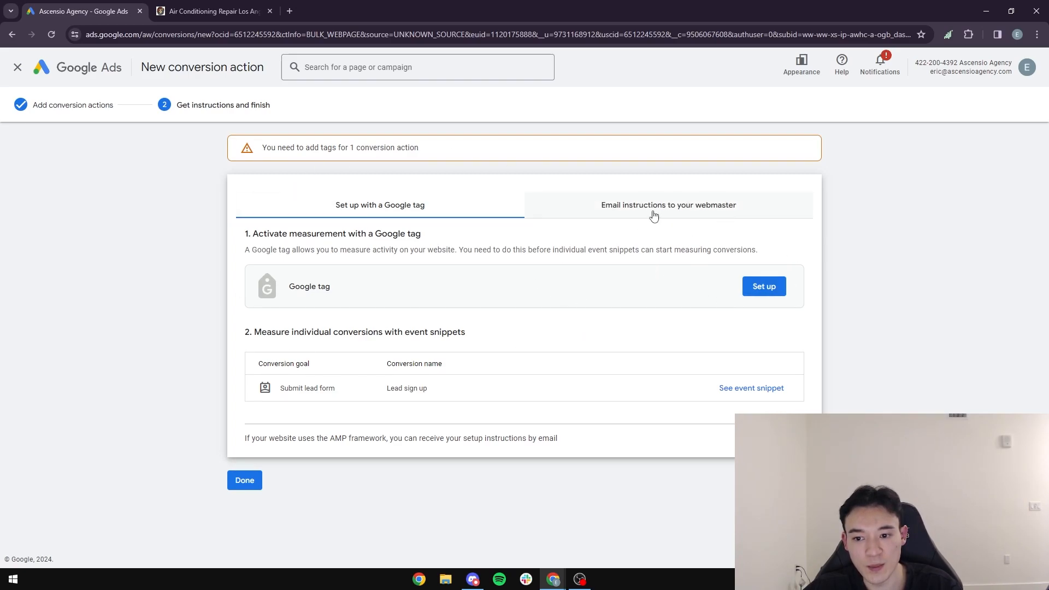
click(771, 291)
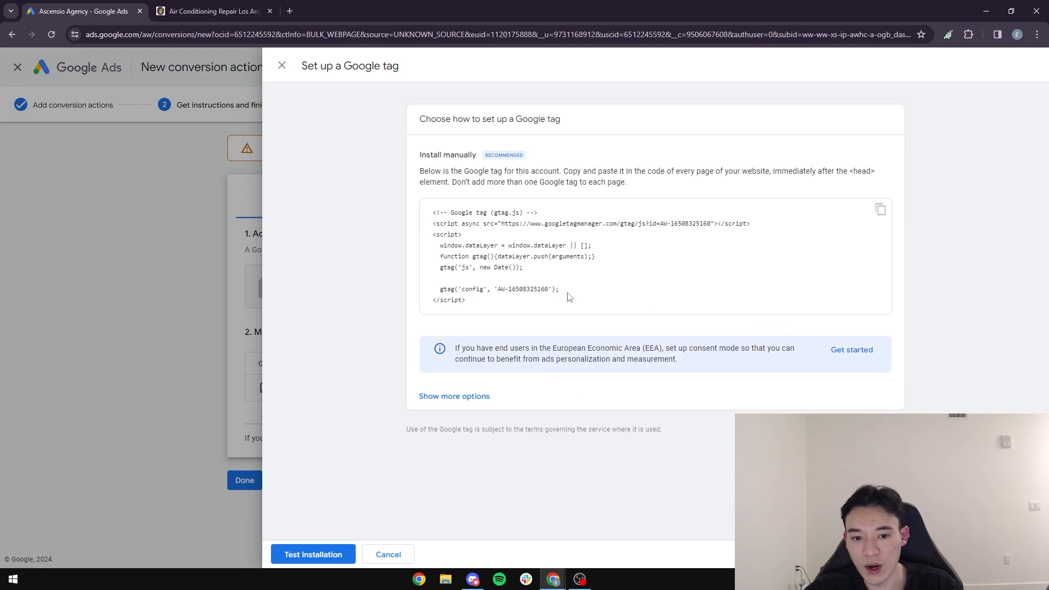
Step: Examine the Google tag code snippet and the manual installation instructions above it
drag(487, 312, 422, 216)
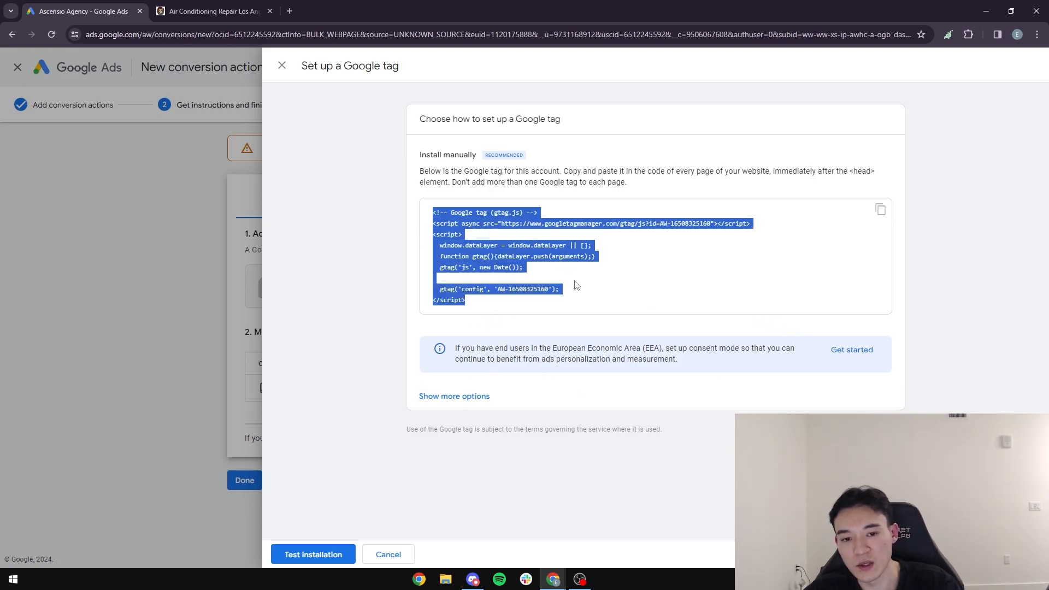
drag(481, 309, 428, 220)
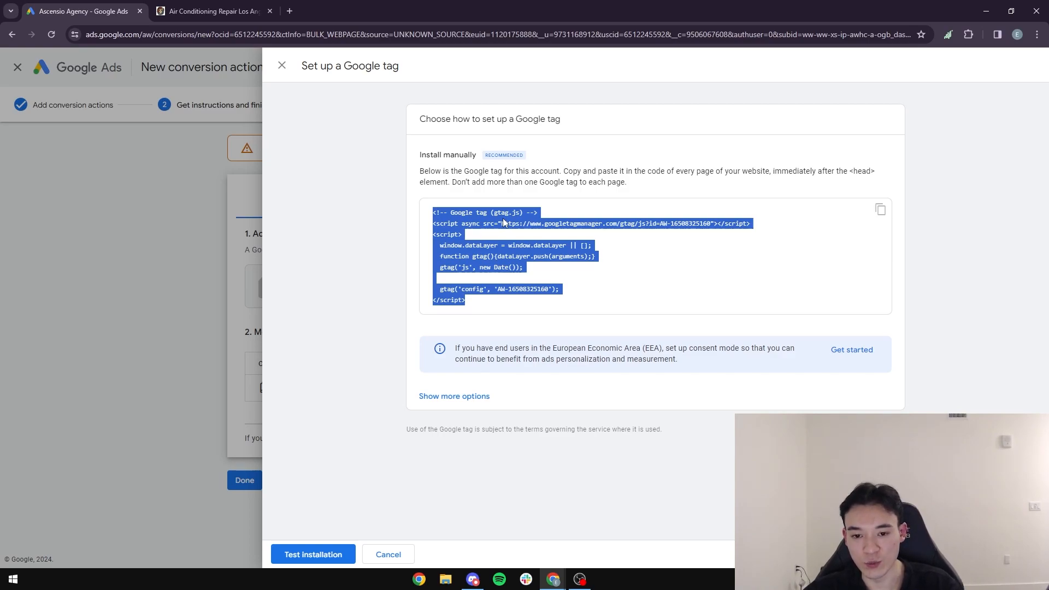
click(848, 178)
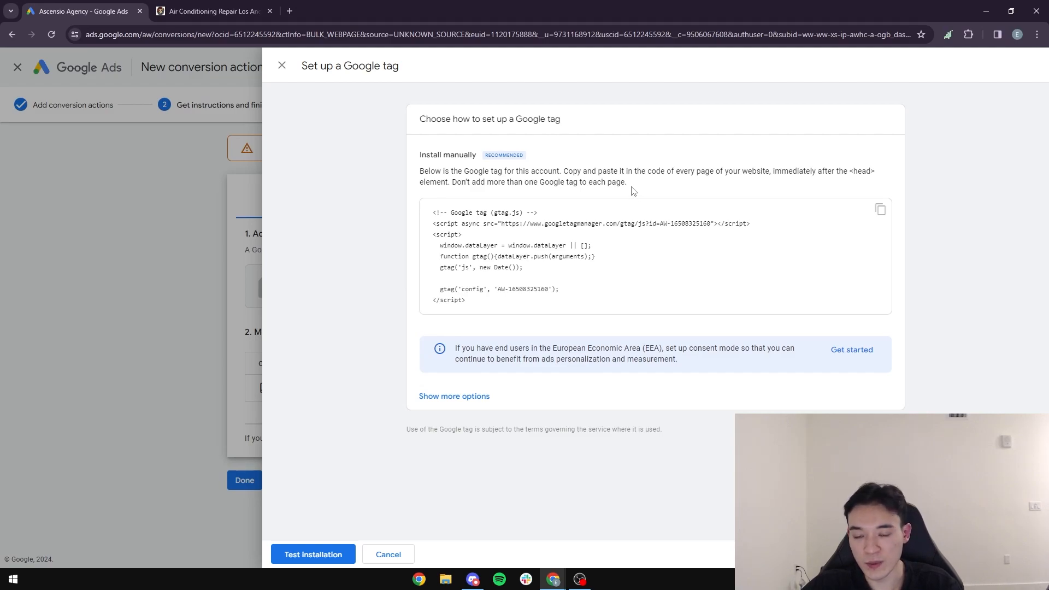
drag(633, 189, 408, 176)
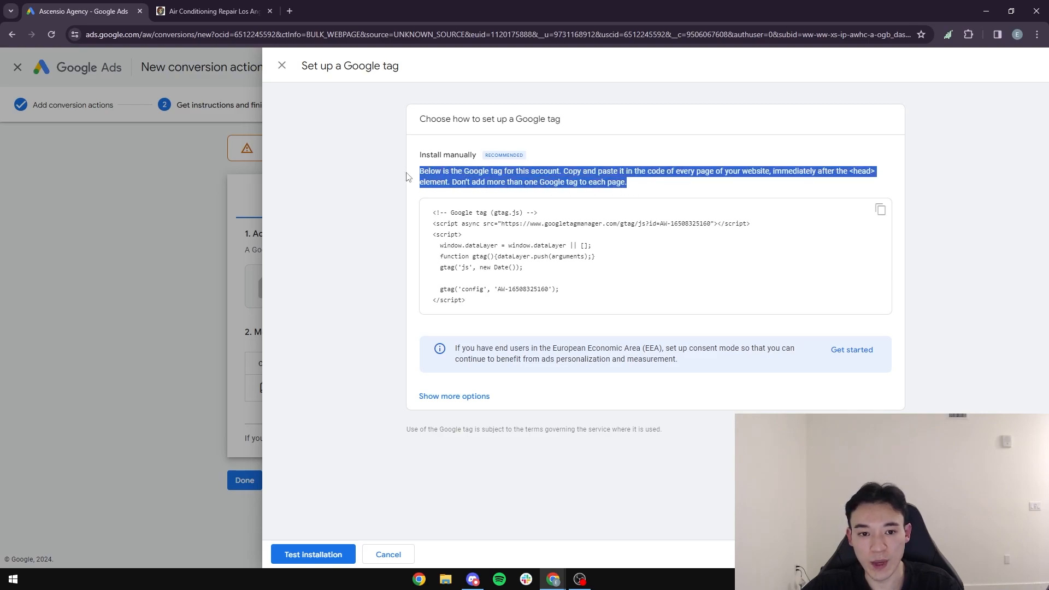
click(441, 180)
drag(481, 304, 425, 218)
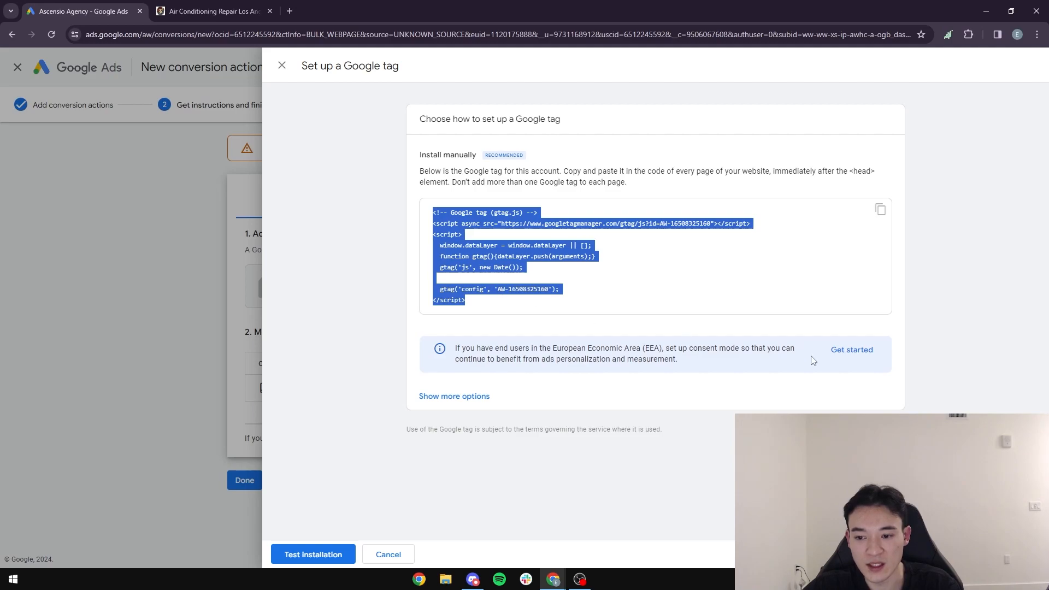
click(514, 311)
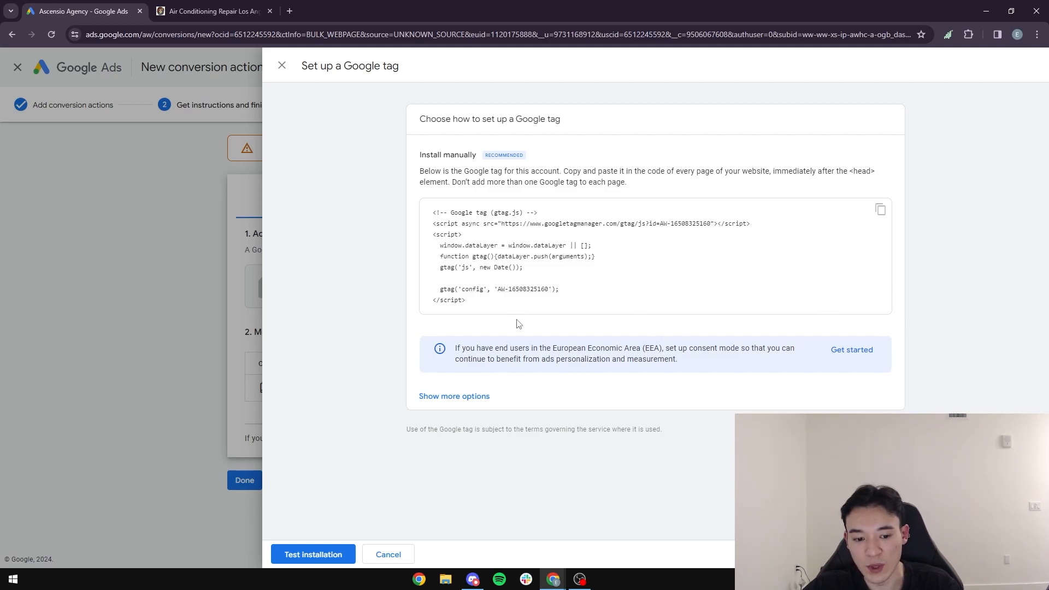
Step: Test the Google tag installation on the website and close the Google tag setup
click(314, 555)
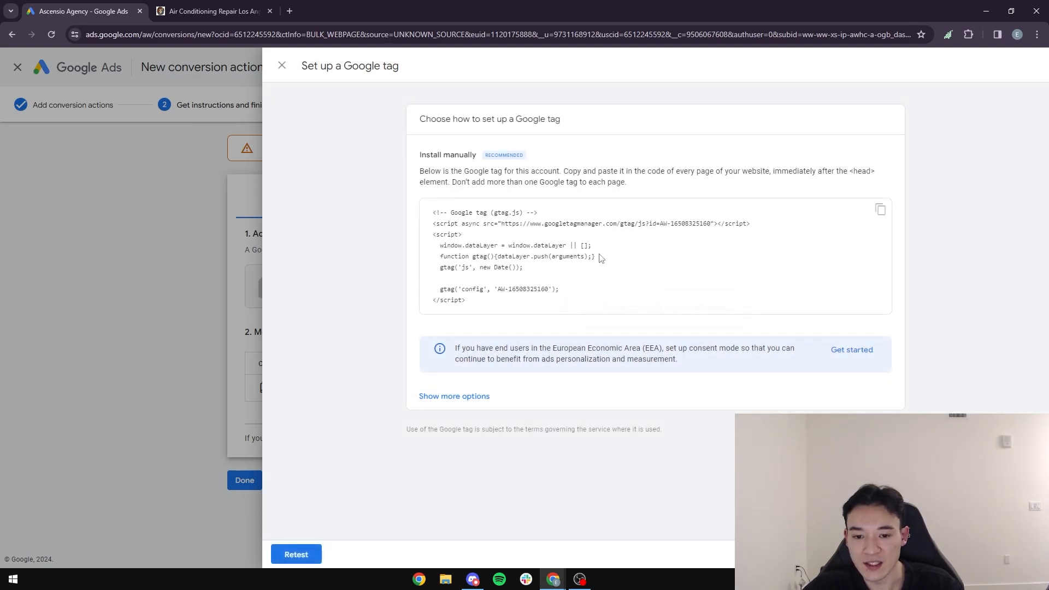
click(282, 65)
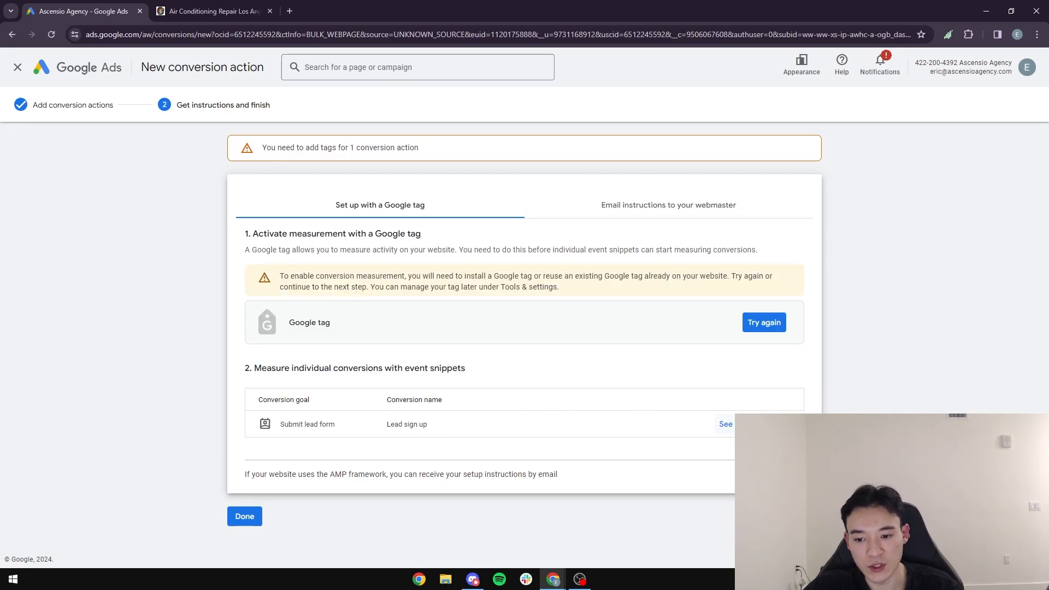
Step: Open the event snippet for the Lead sign up conversion and examine its Page load code and placement instructions
click(726, 424)
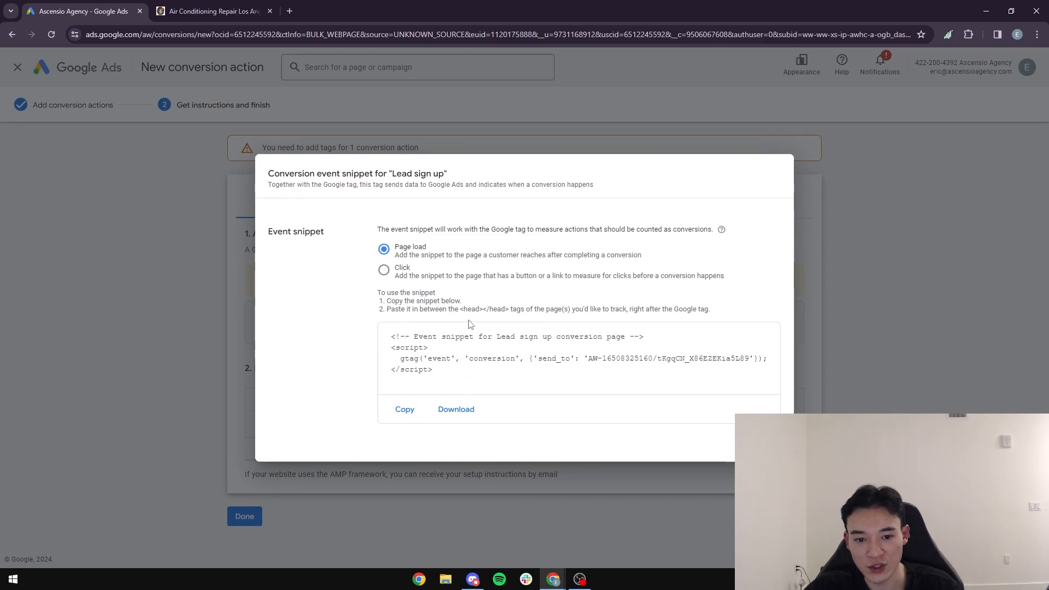
drag(541, 230, 652, 230)
click(650, 232)
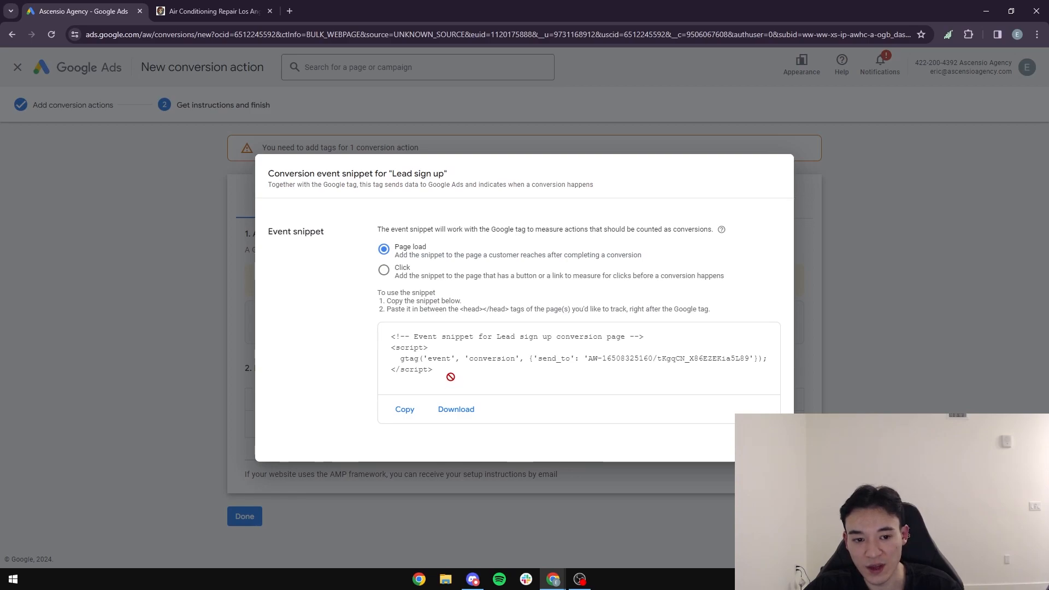
drag(451, 377, 386, 332)
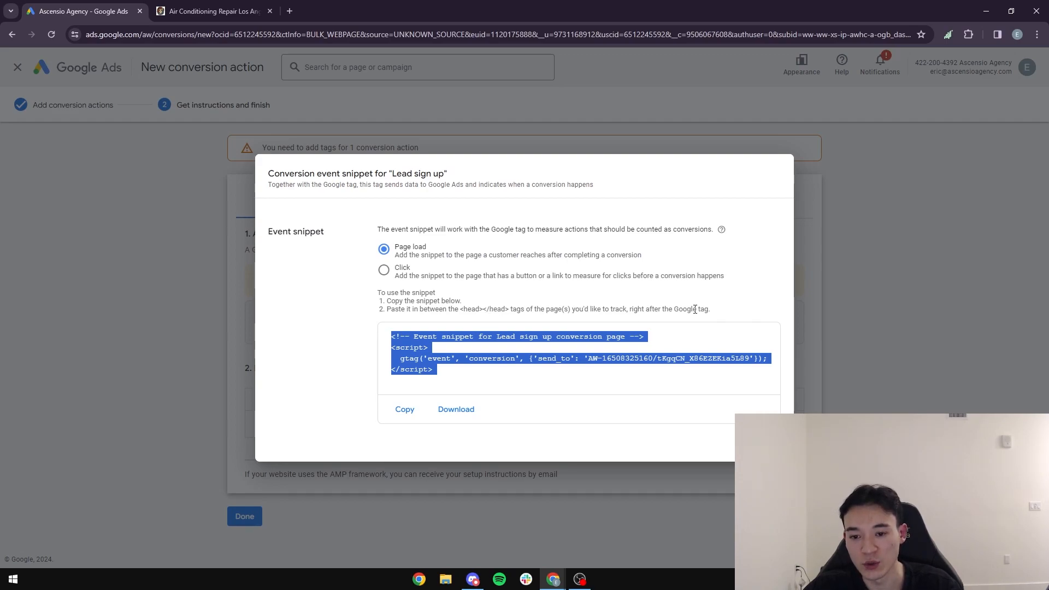
click(910, 312)
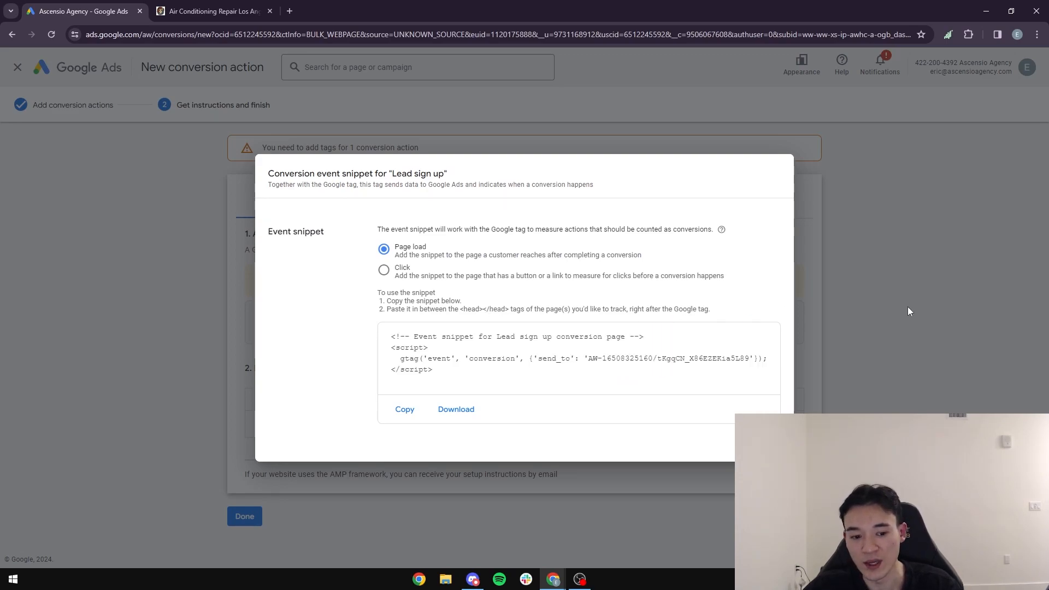
Step: Close the Lead sign up event snippet and finish the new conversion action setup
click(767, 443)
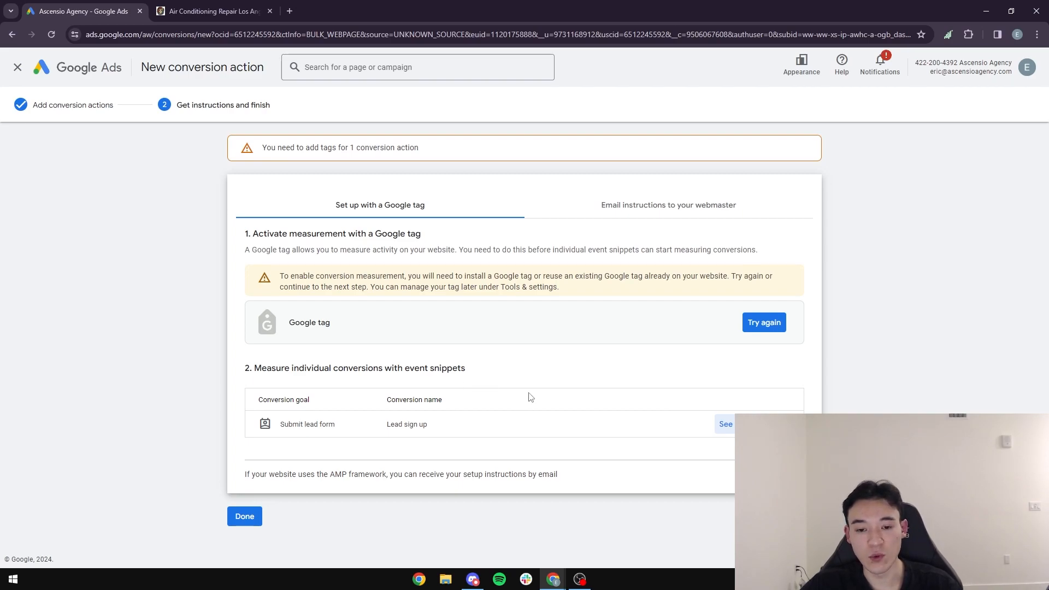
click(256, 516)
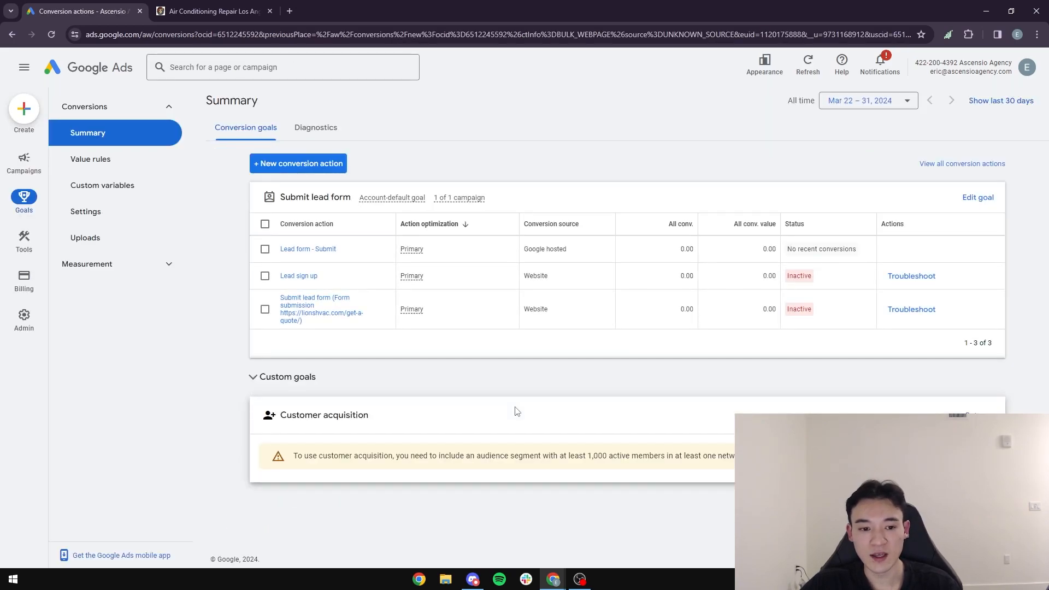